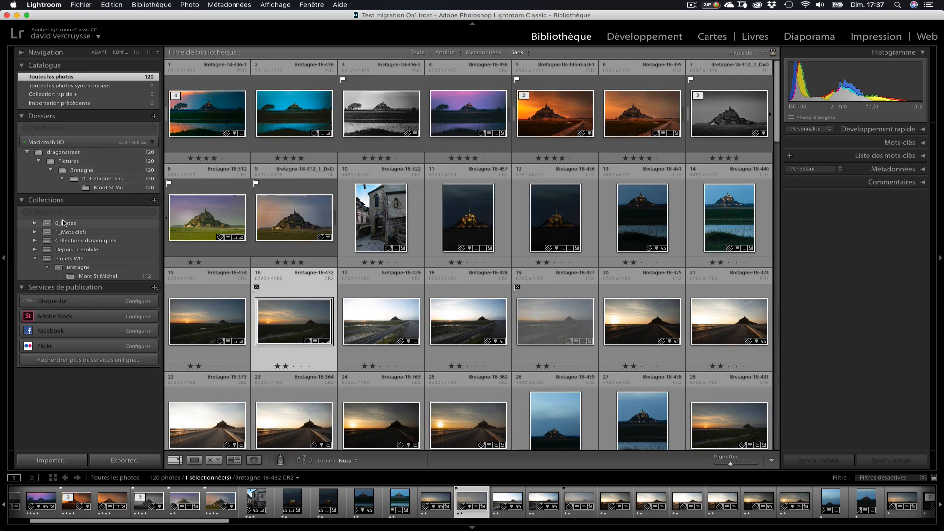
- Examine the contents of the 0_Notes and Collections dynamiques collection sets, collapsing each one again
left_click(34, 224)
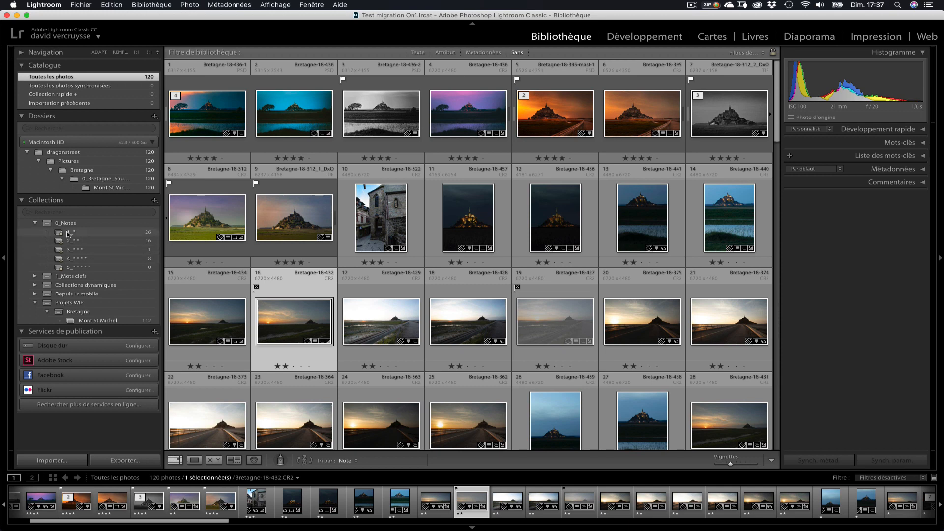
left_click(35, 223)
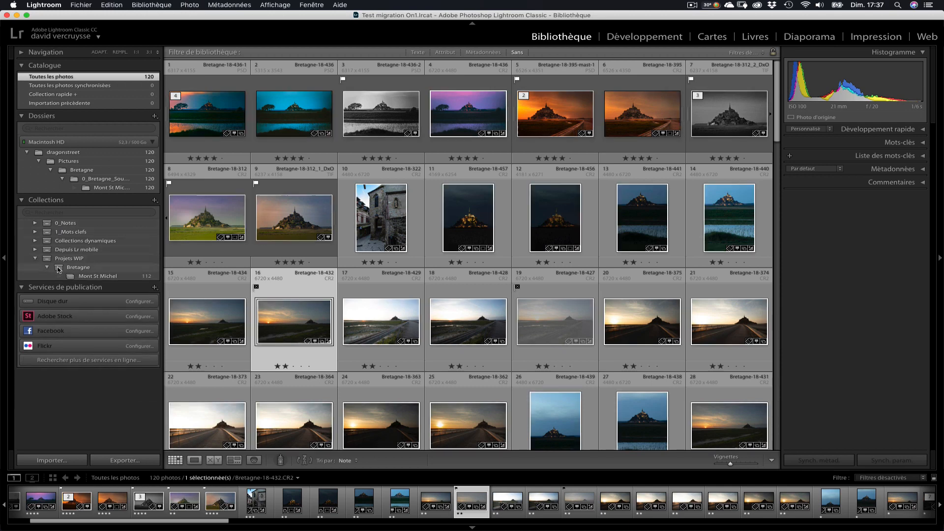
left_click(34, 240)
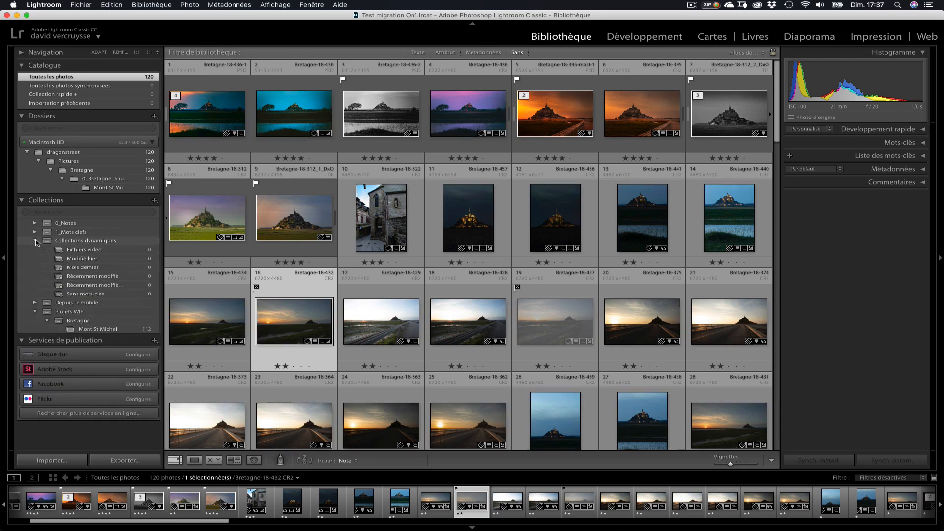
left_click(36, 241)
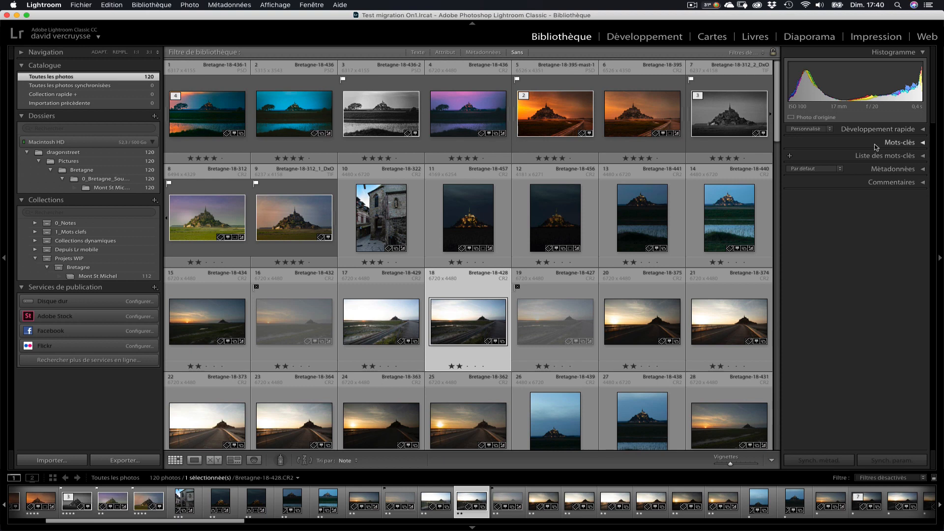
- Expand the keyword list and check which keywords are assigned to photos Bretagne-18-429 and Bretagne-18-363
left_click(892, 156)
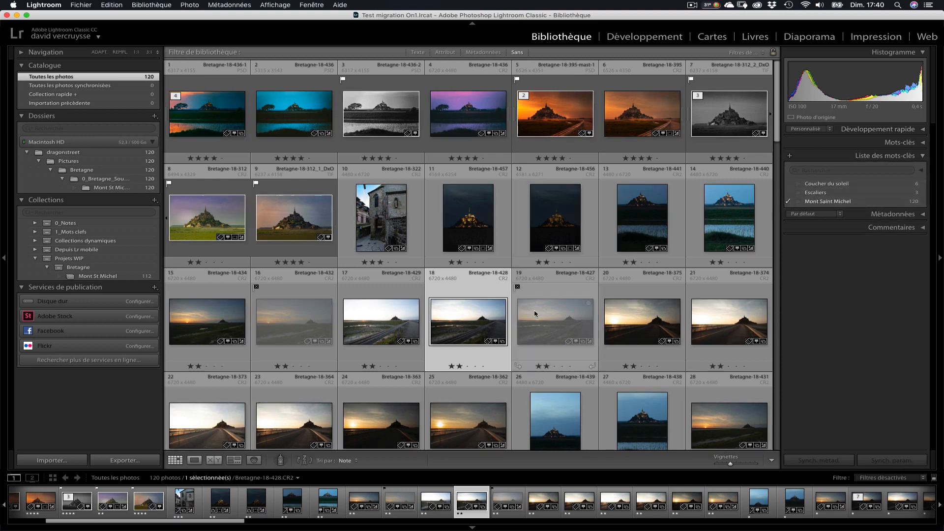
left_click(394, 345)
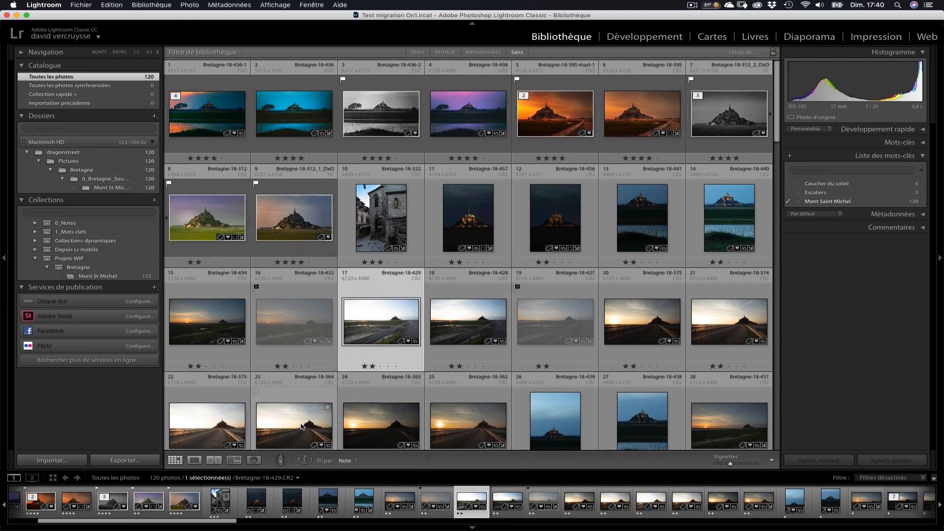
scroll(302, 427, "down", 1)
left_click(382, 401)
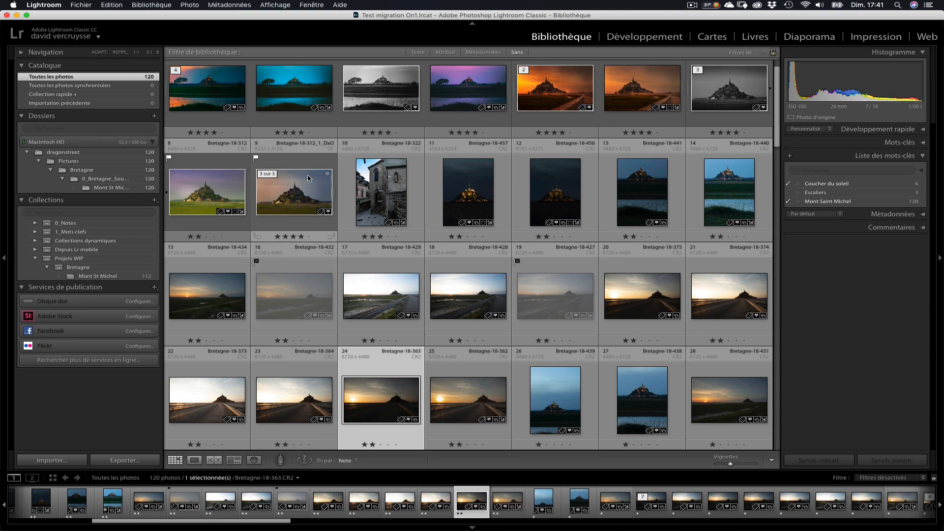
scroll(309, 178, "up", 1)
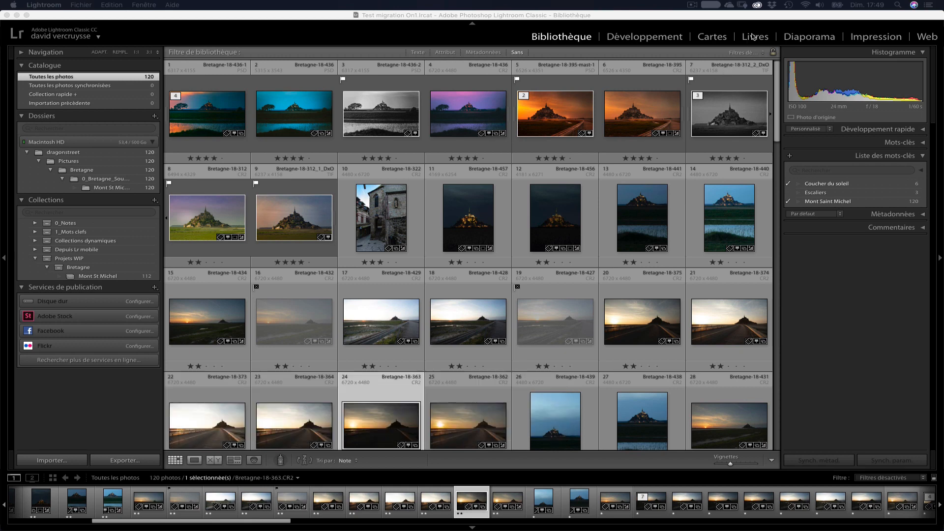
- Check the Creative Cloud app list for an available Lightroom Classic CC update, and return to the photo library
left_click(756, 6)
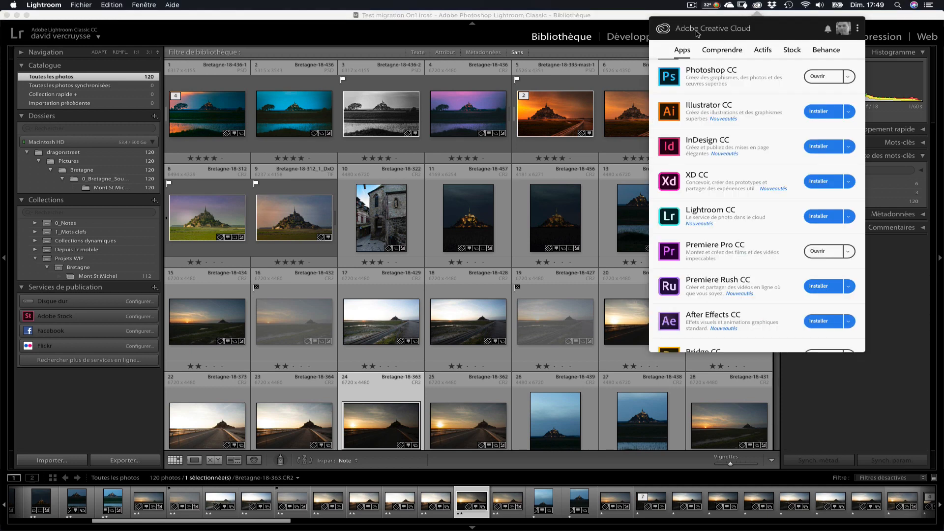
scroll(718, 122, "up", 1)
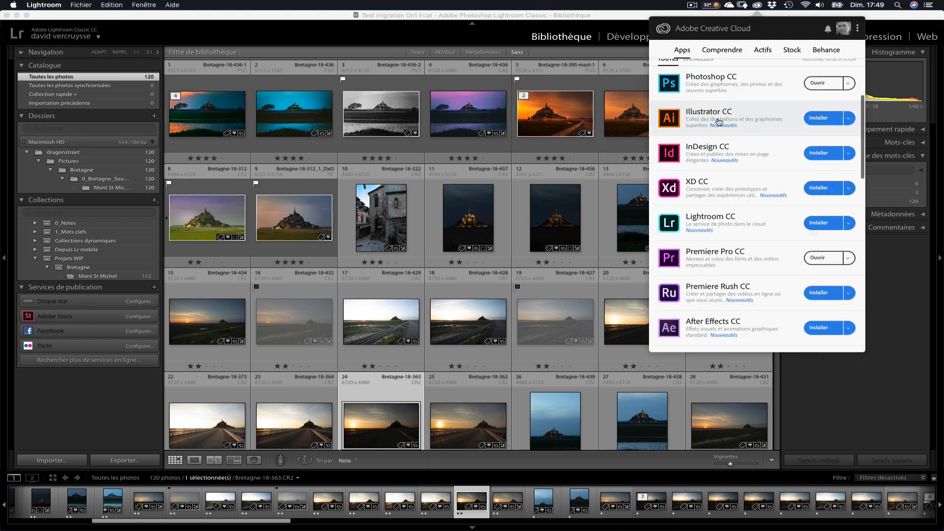
scroll(718, 122, "up", 3)
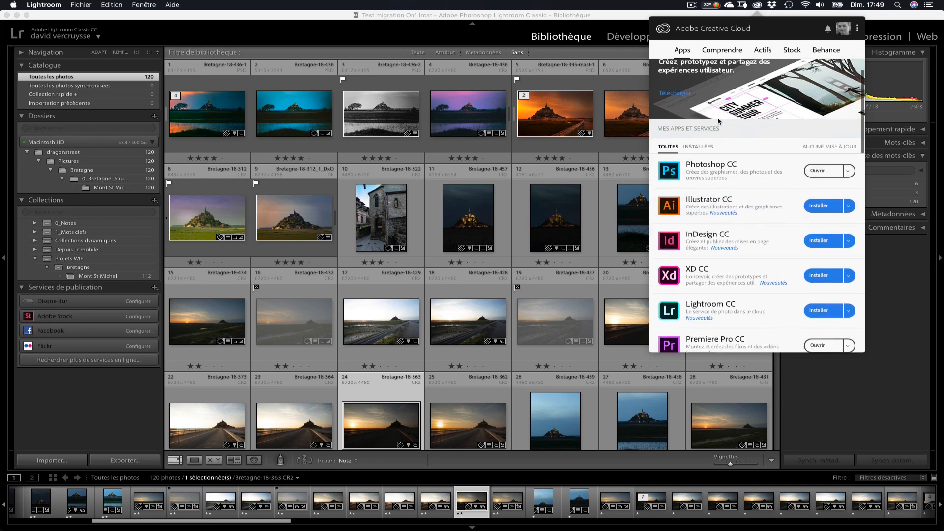
scroll(718, 122, "down", 10)
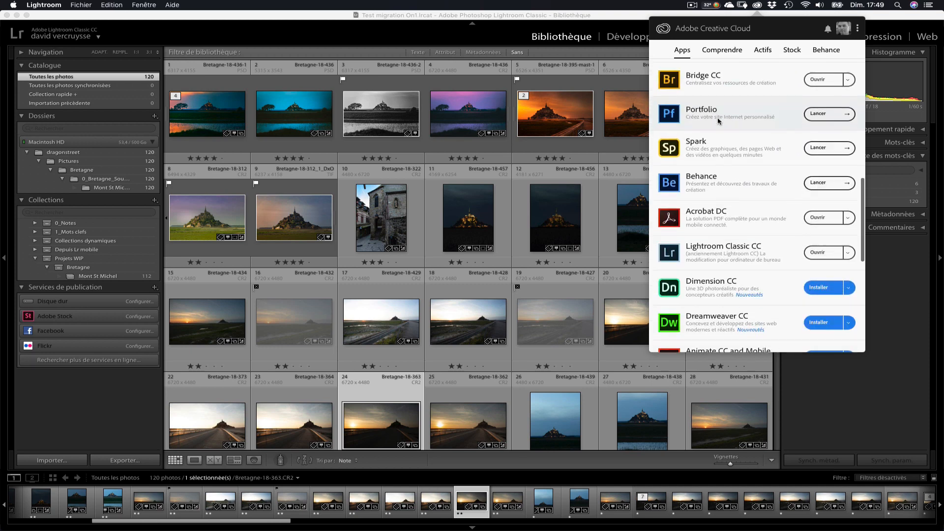
scroll(718, 122, "down", 4)
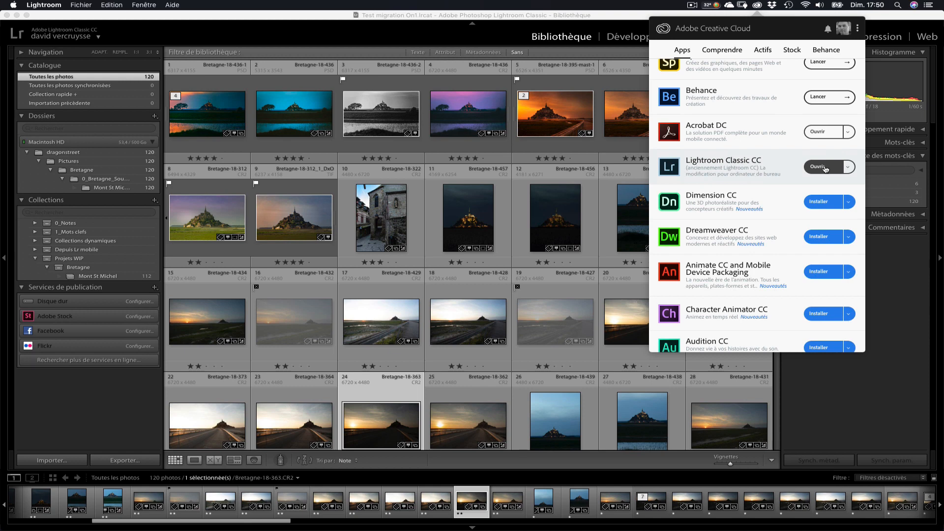
left_click(397, 87)
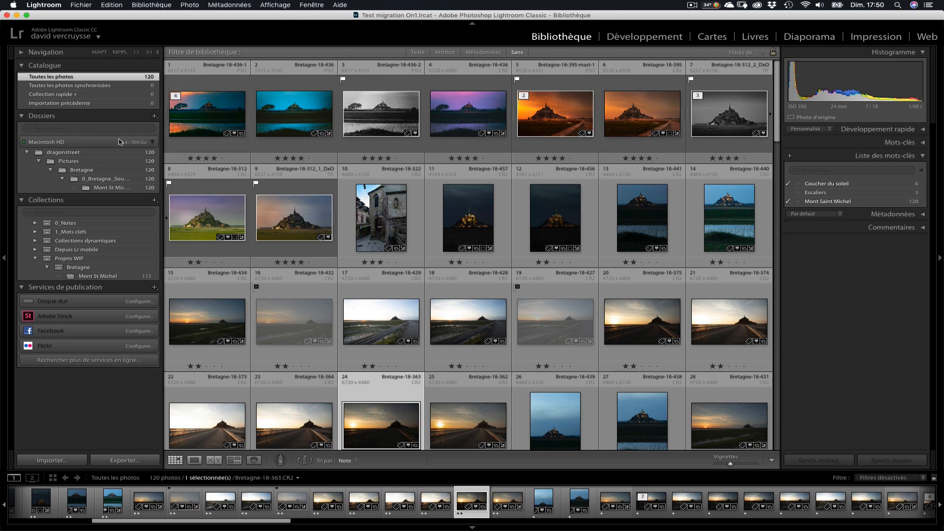
- Run folder synchronisation on the Bretagne folder
mouse_move(142, 142)
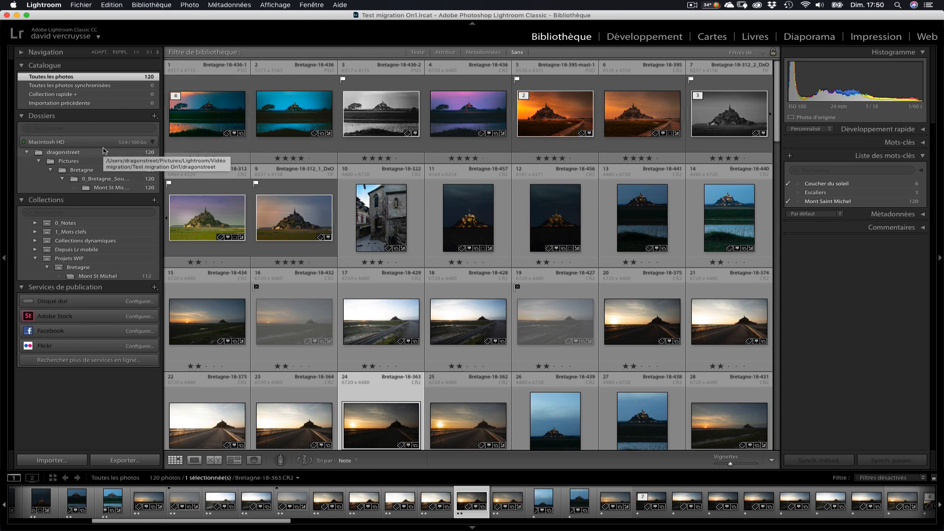
left_click(77, 153)
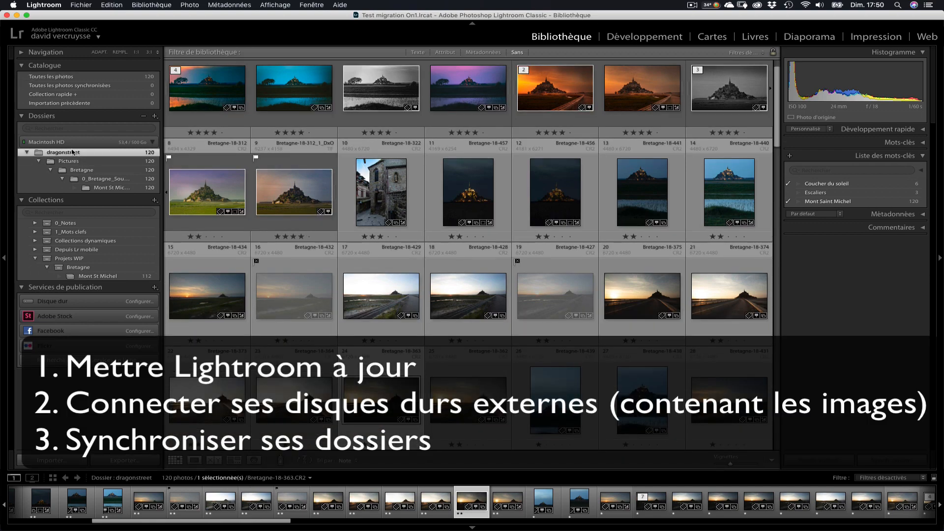
left_click(91, 171)
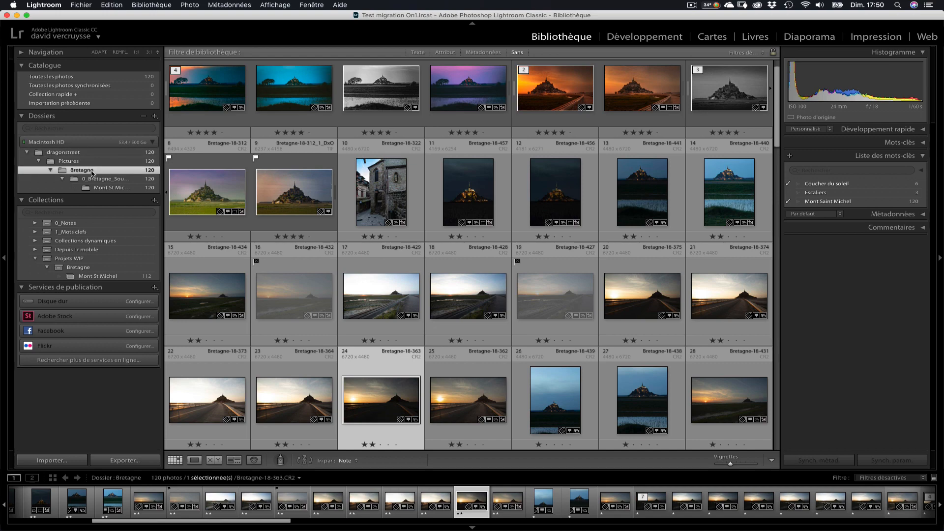
right_click(92, 173)
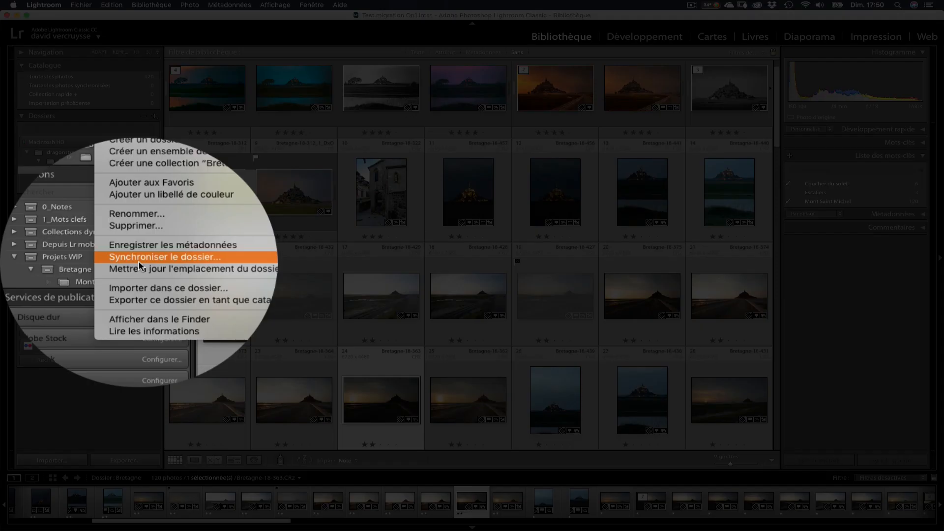
left_click(123, 260)
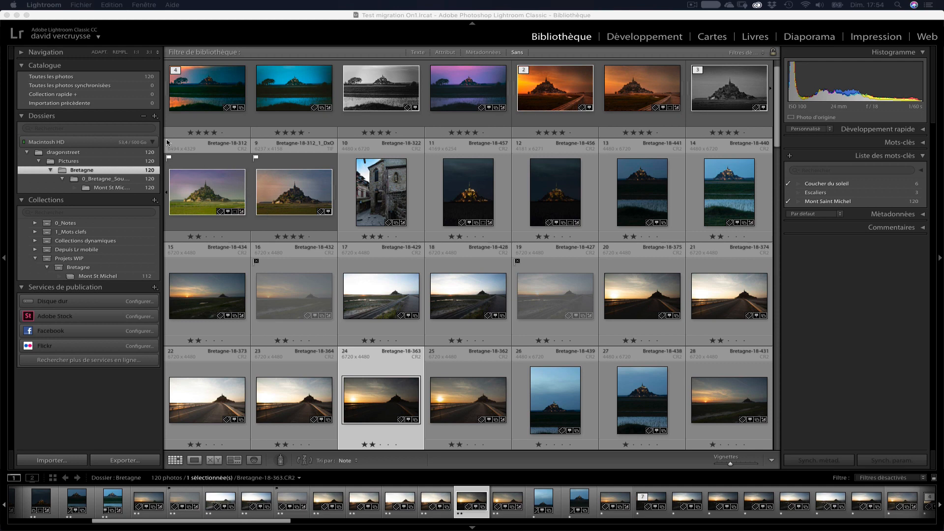
- Locate the catalogue optimisation command without running it
left_click(171, 15)
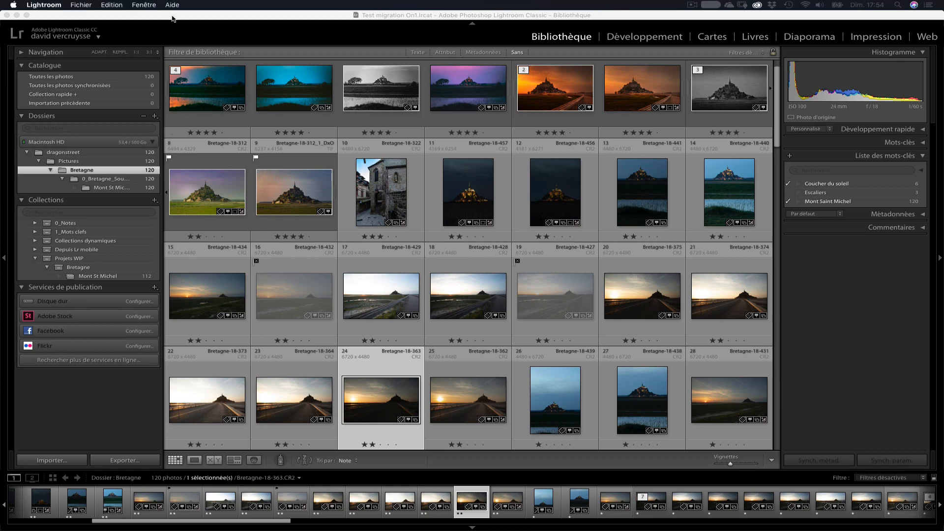
left_click(86, 6)
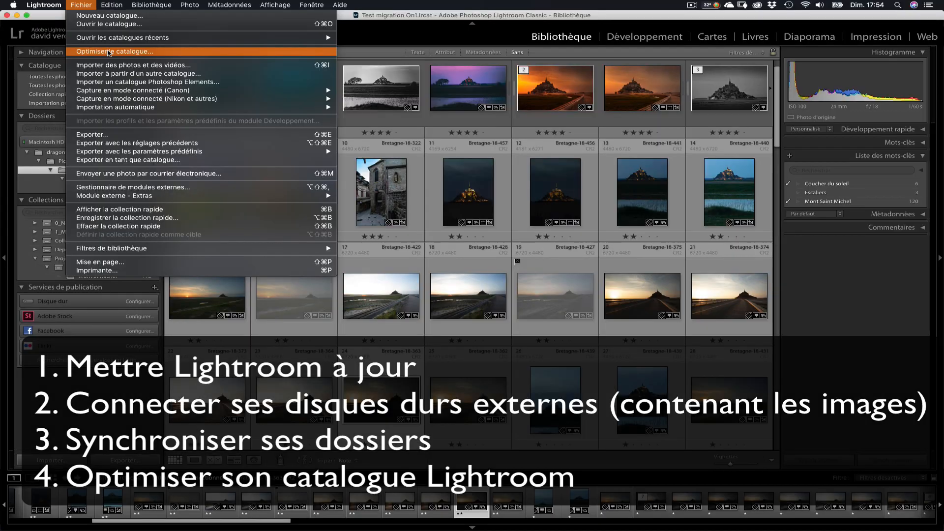
left_click(369, 54)
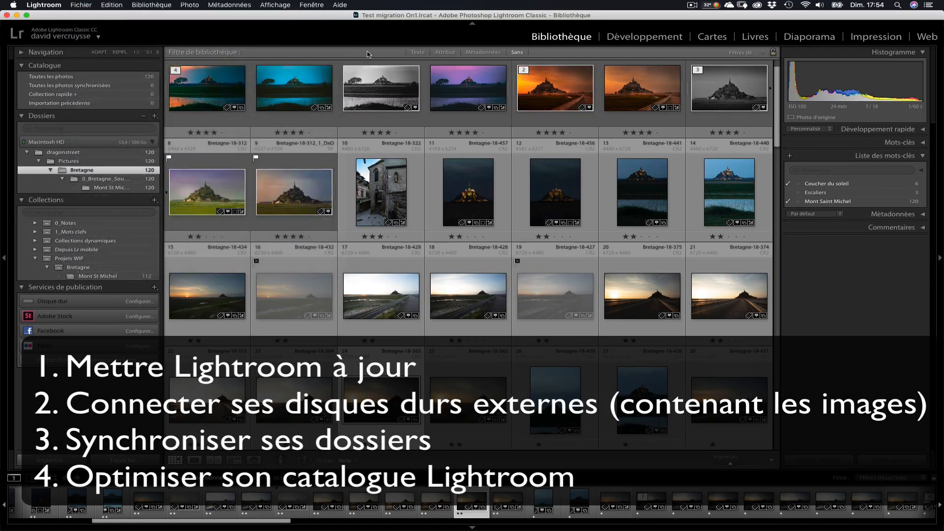
- Try selecting every photo in the Bretagne folder, and reduce the selection to the first photo
left_click(219, 87)
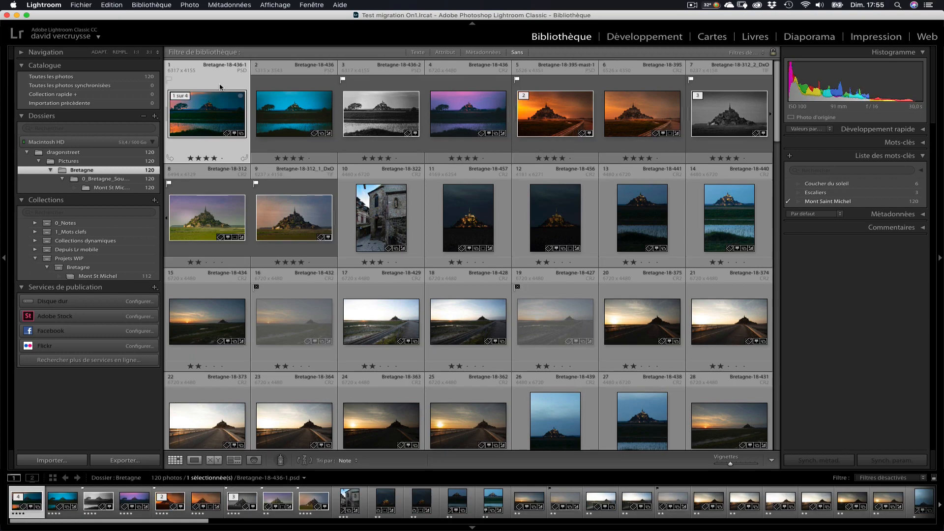
key("super+a")
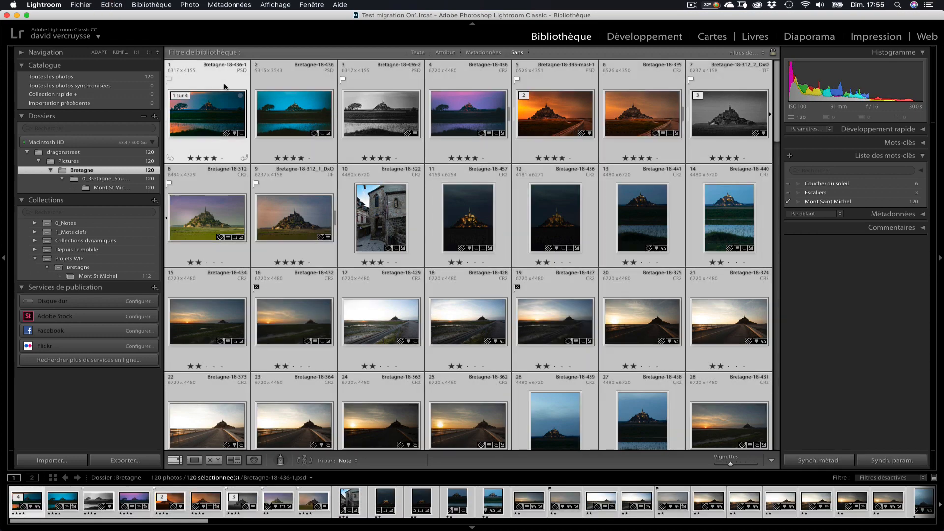
left_click(224, 153)
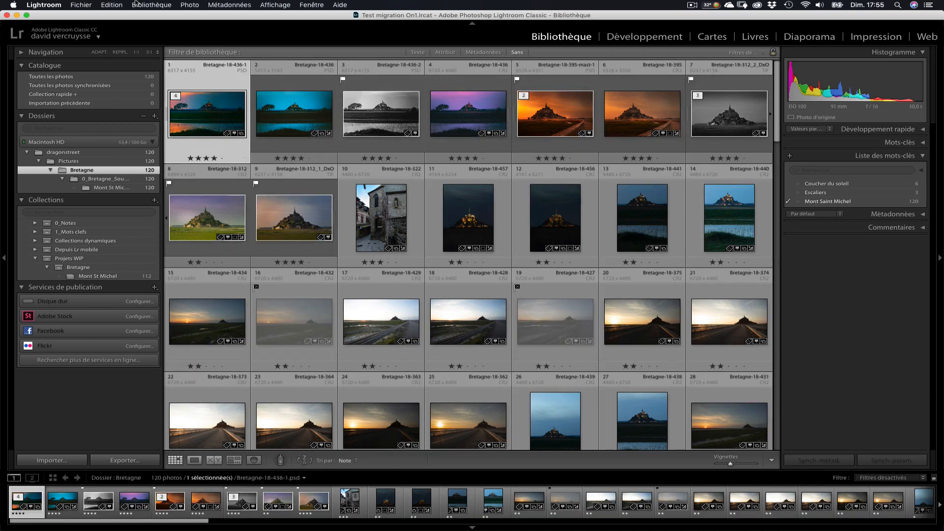
- Launch the Migrate Catalog to ON1 Photo plug-in for the current catalogue
left_click(150, 4)
left_click(82, 6)
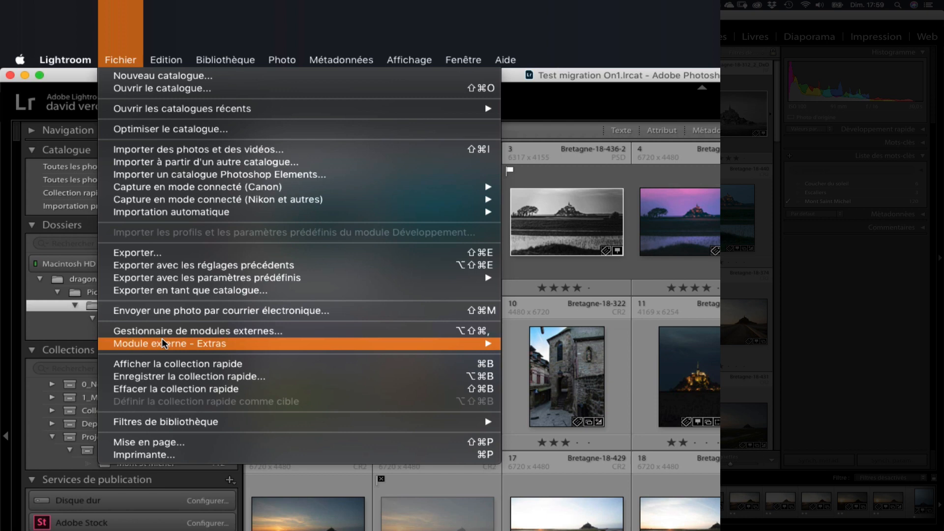
mouse_move(110, 195)
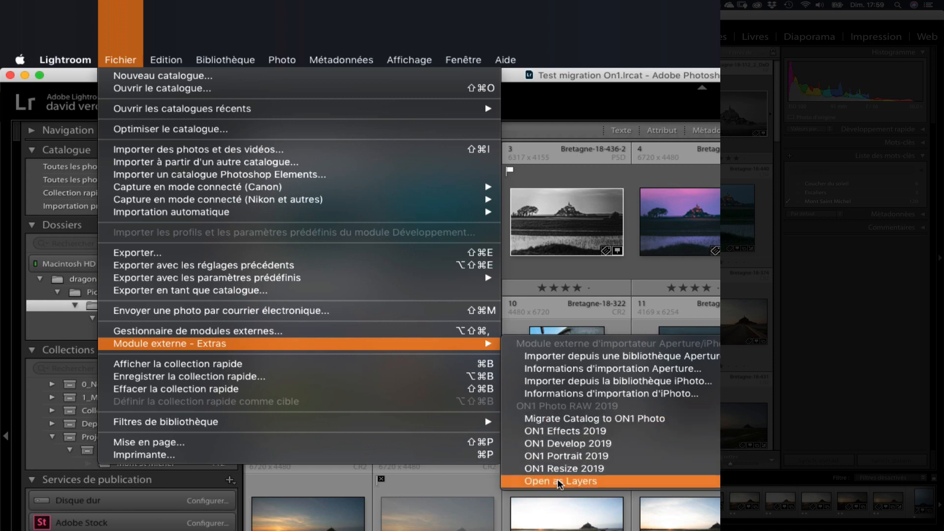
left_click(560, 421)
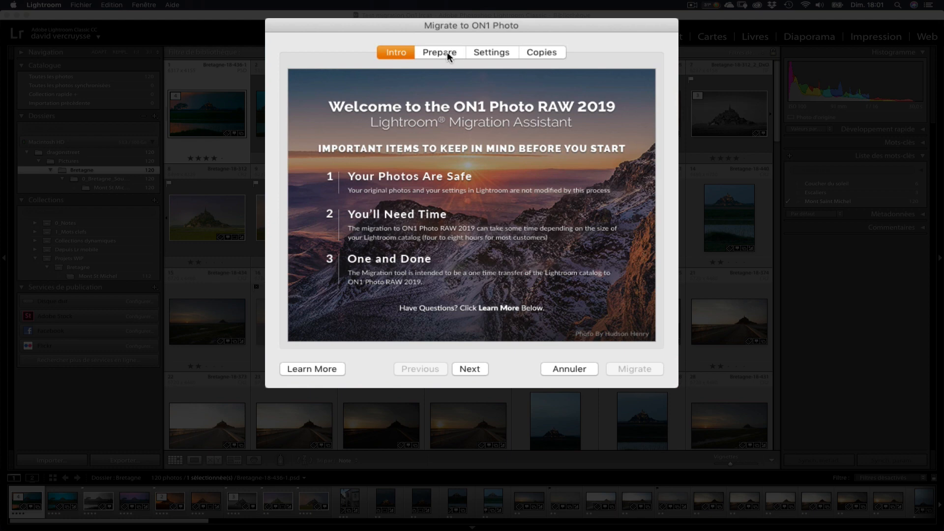
- Advance the migration assistant past its Intro and Prepare pages and enable Migrate Lightroom Develop Adjustments
left_click(469, 369)
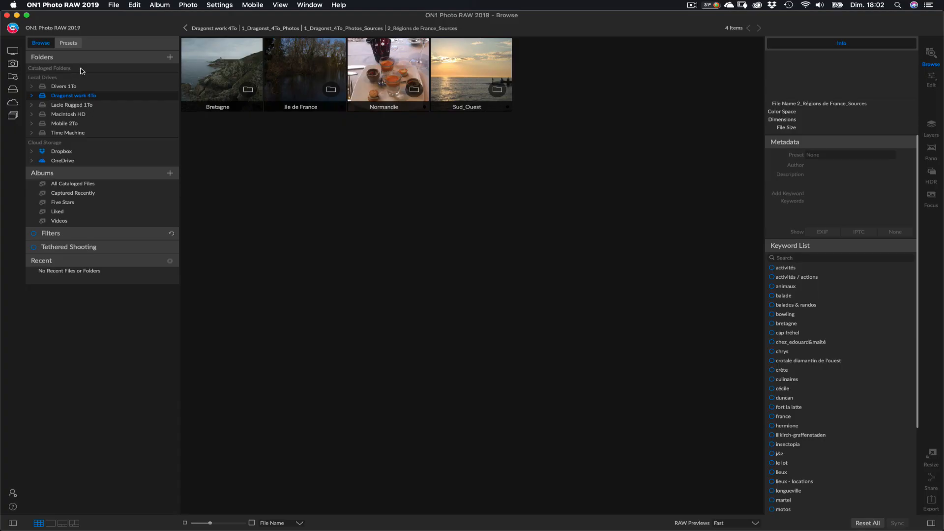
key("ctrl+Right")
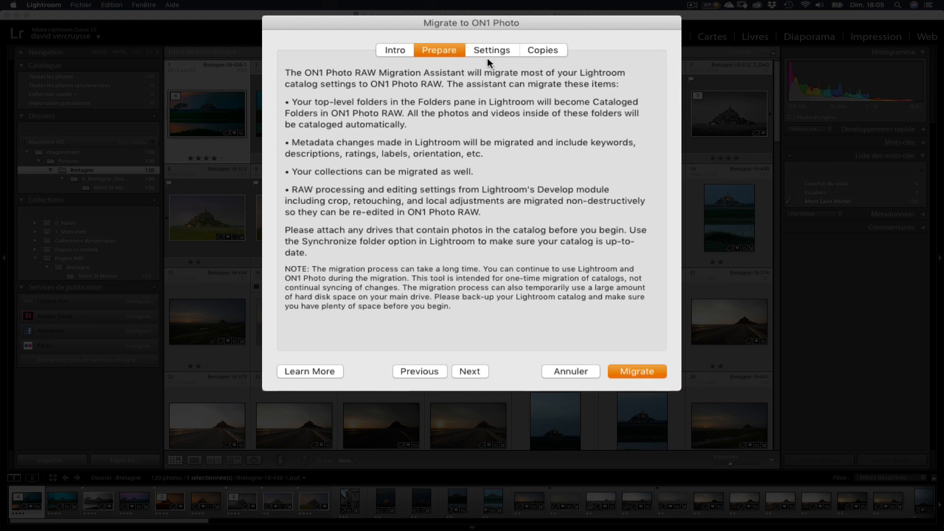
left_click(482, 373)
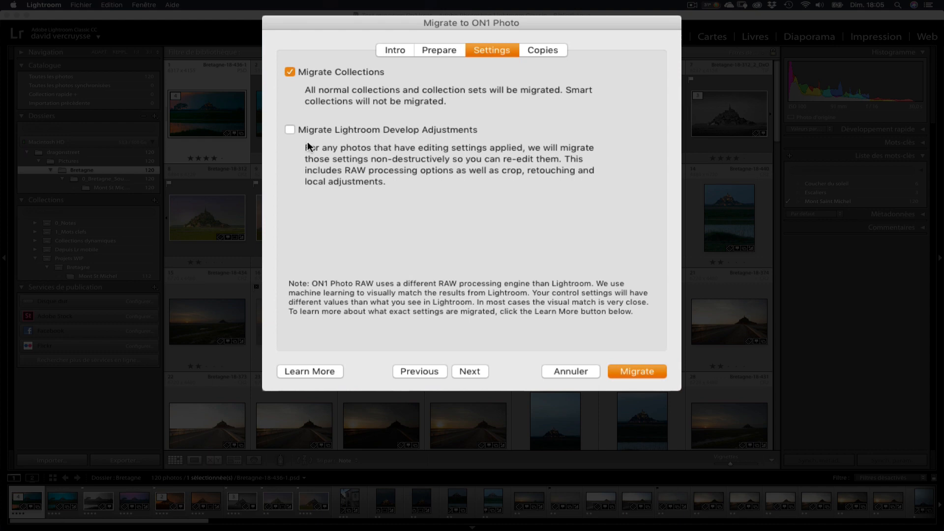
left_click(290, 130)
- Advance the migration assistant to its Copies page and enable Create copies of photos with Lightroom Adjustments
left_click(477, 372)
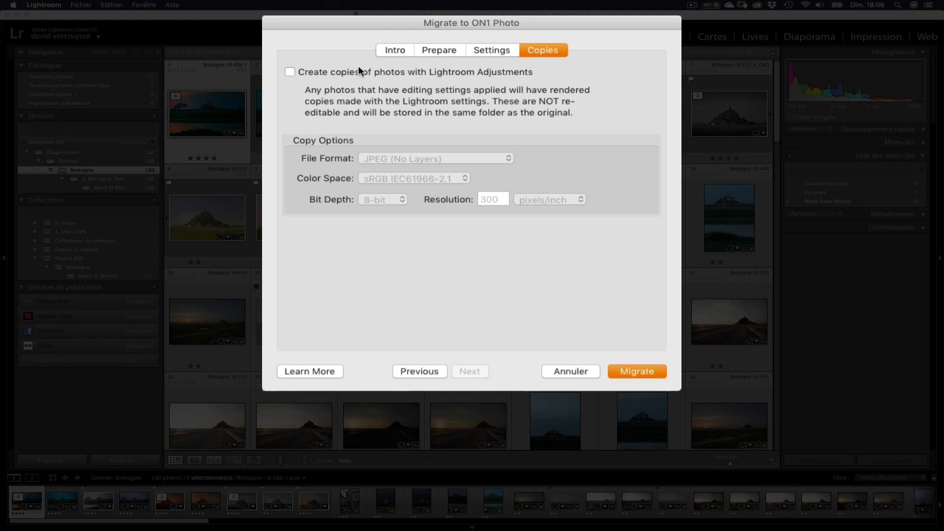
left_click_drag(350, 22, 402, 69)
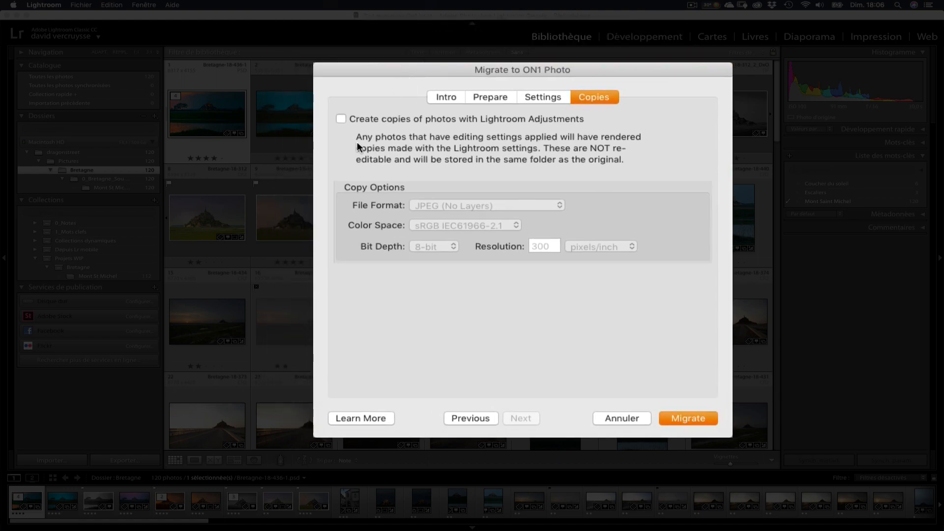
left_click(340, 119)
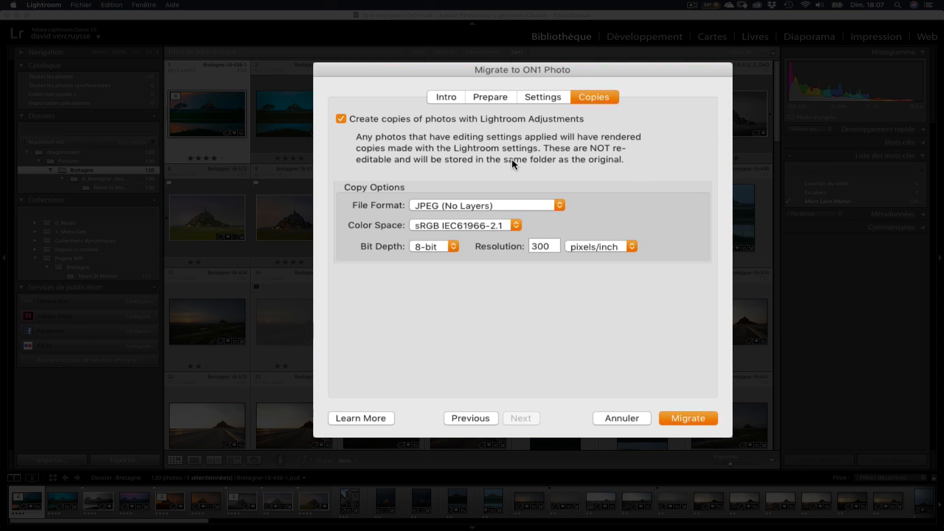
- Set the copies to Photoshop (Supports Layers), ProPhoto RGB and 16-bit, and start the migration
left_click(505, 207)
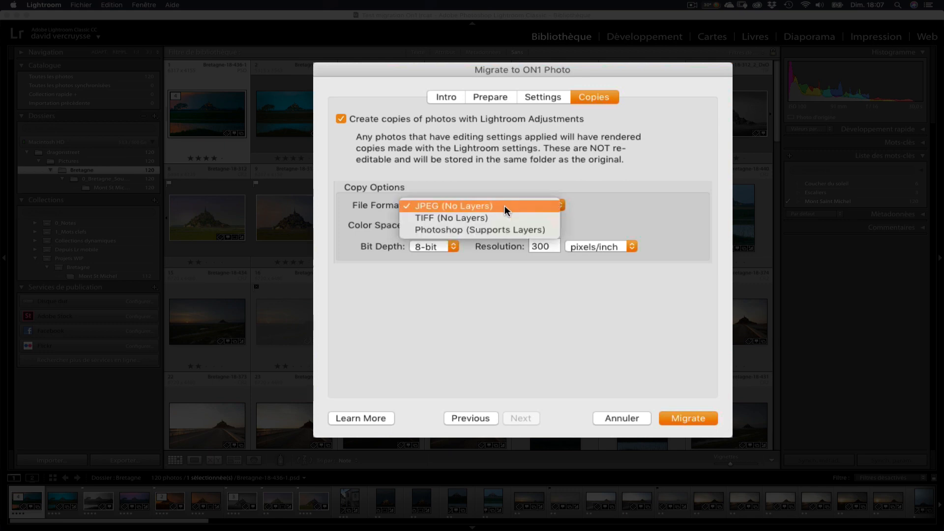
left_click(509, 229)
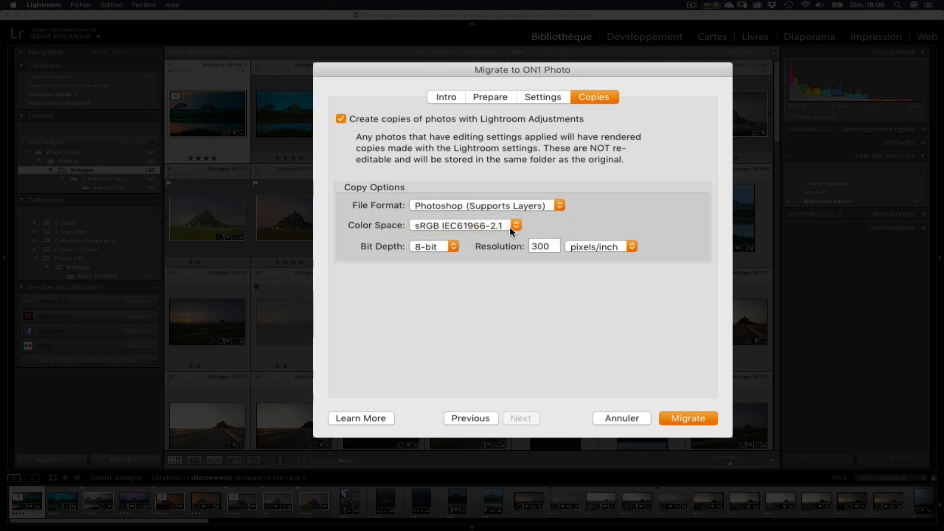
left_click(510, 230)
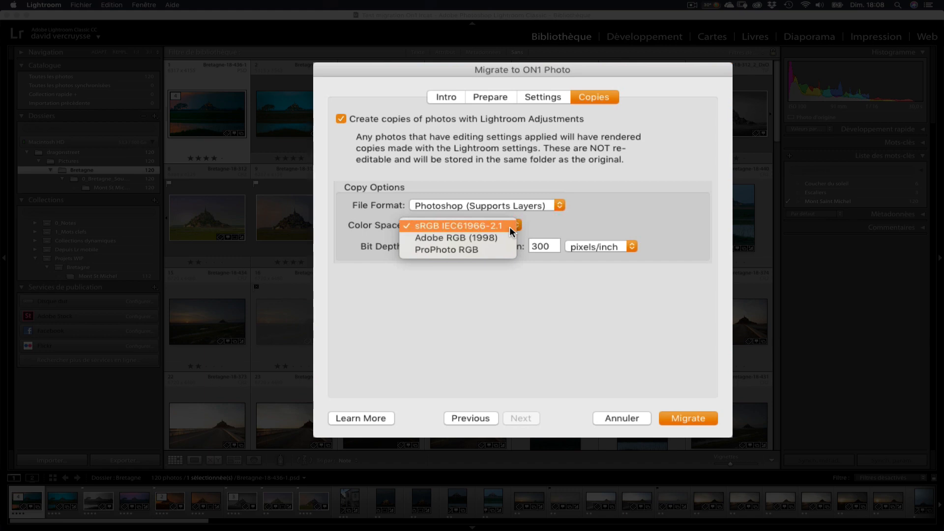
left_click(494, 249)
left_click(454, 247)
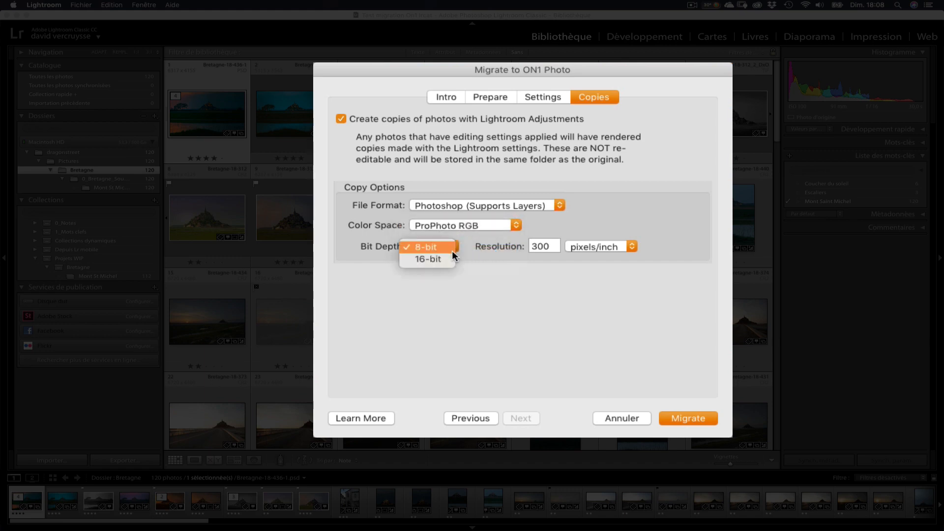
left_click(450, 258)
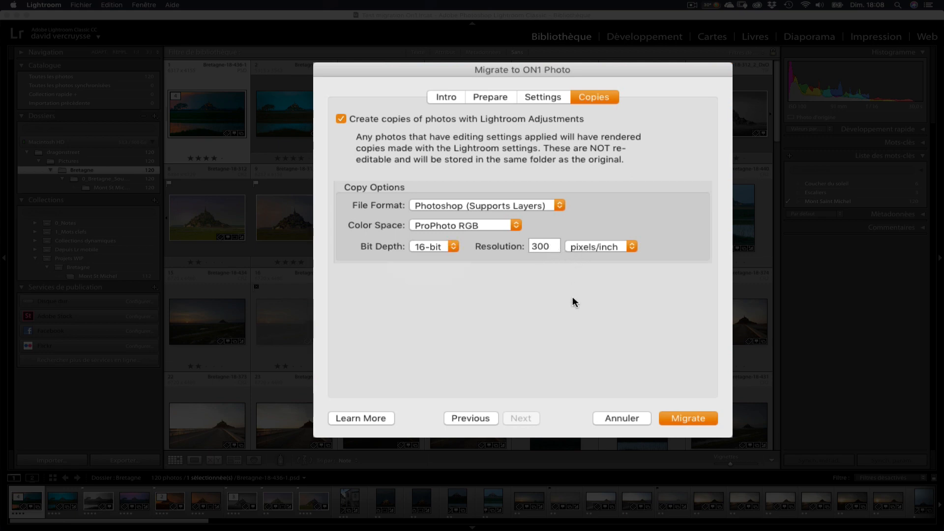
left_click(687, 419)
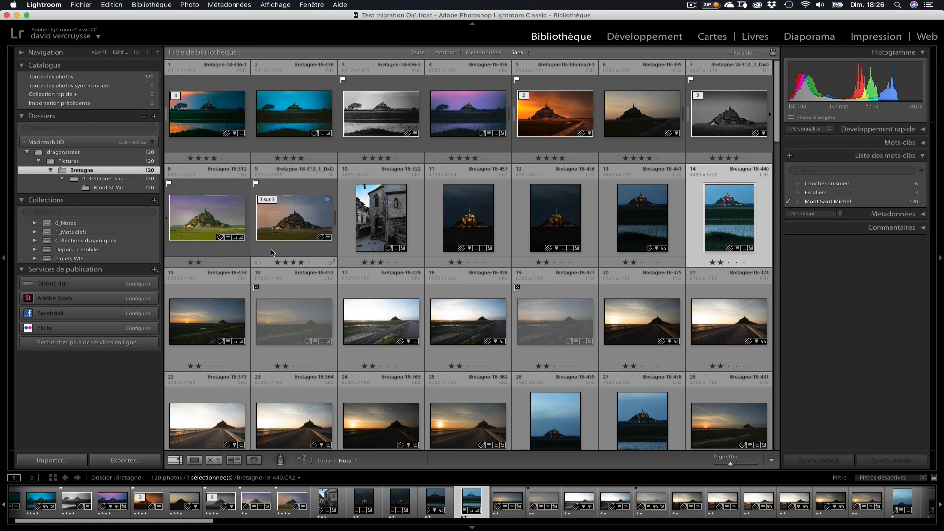
- Switch to ON1 Photo RAW 2019 and inspect the migrated folder under Cataloged Folders
key("ctrl+Left")
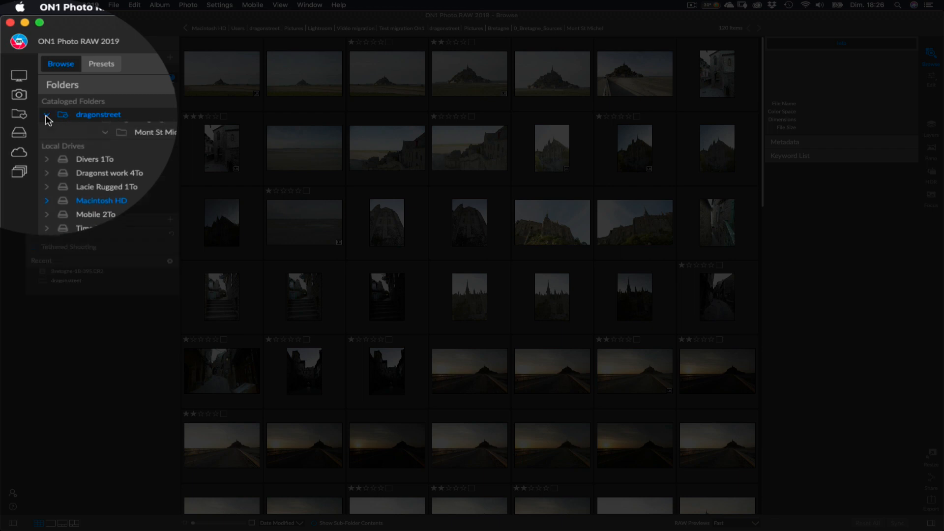
left_click(32, 77)
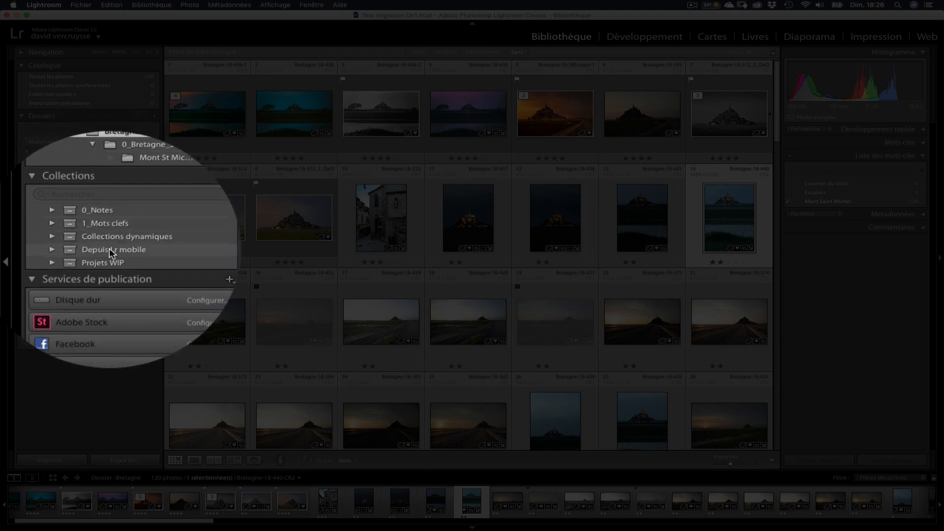
- In Lightroom, expand the Projets WIP, Depuis Lr mobile and 0_Notes collection sets and view the Réseaux sociaux and Mont St Michel collections
left_click(51, 259)
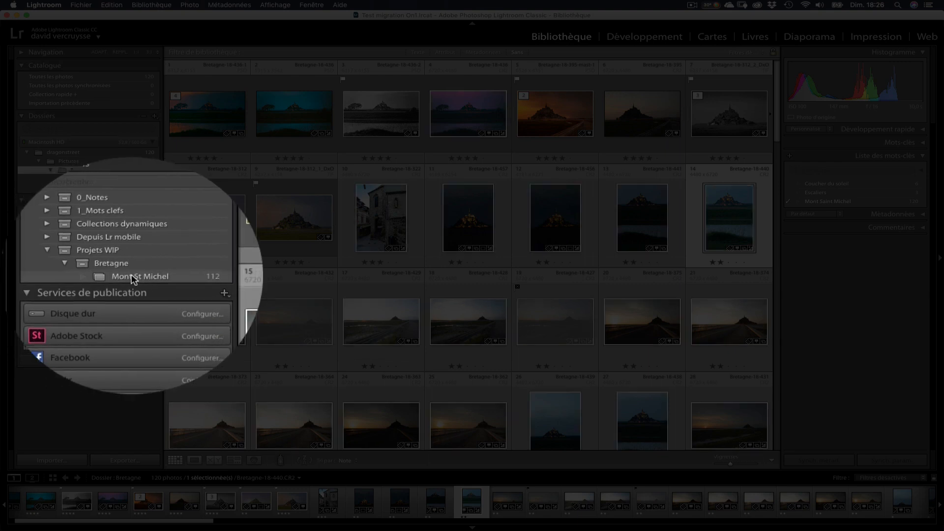
left_click(48, 249)
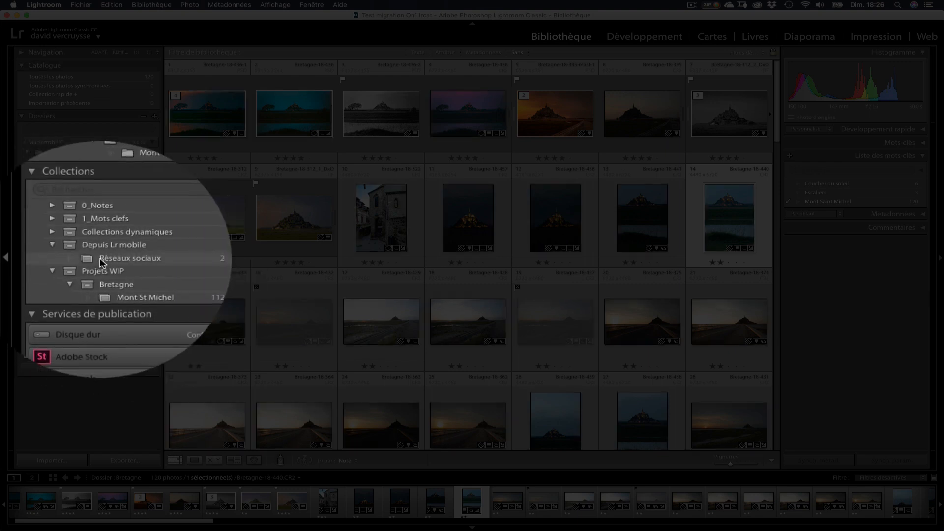
left_click(124, 263)
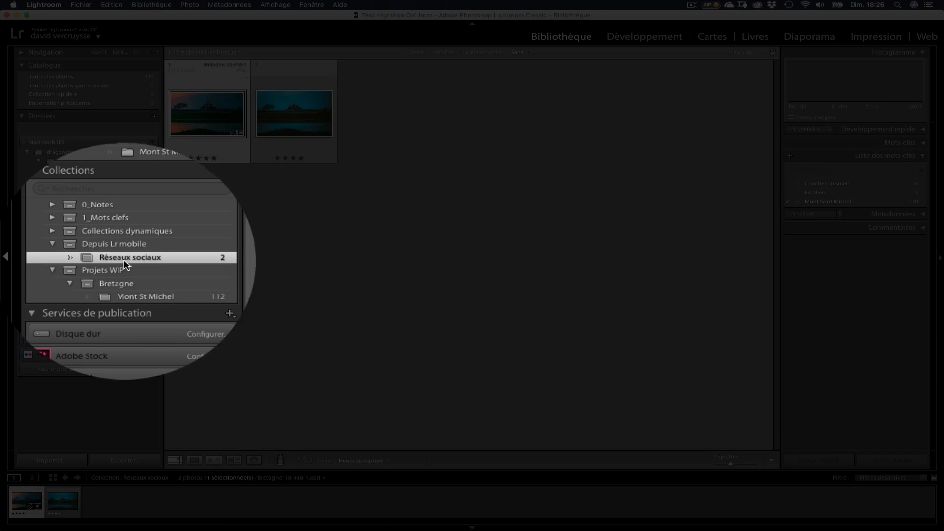
left_click(128, 289)
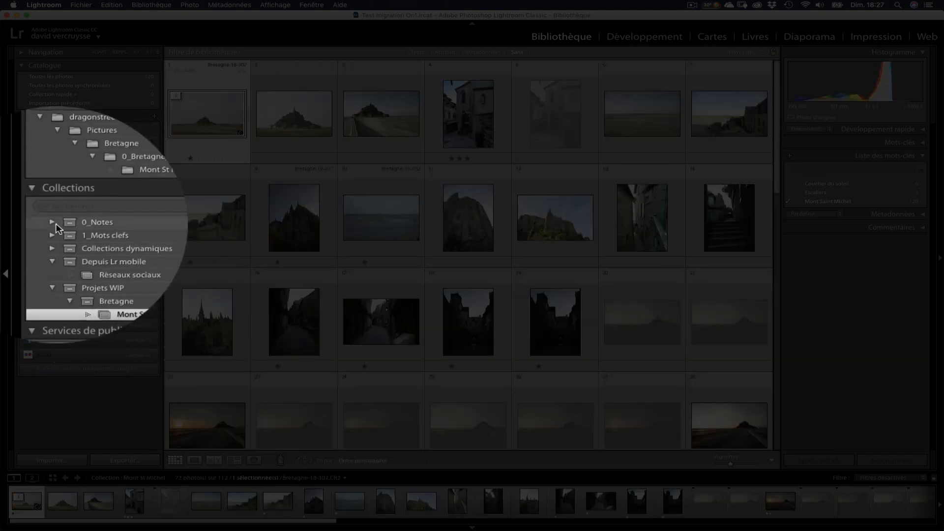
left_click(51, 222)
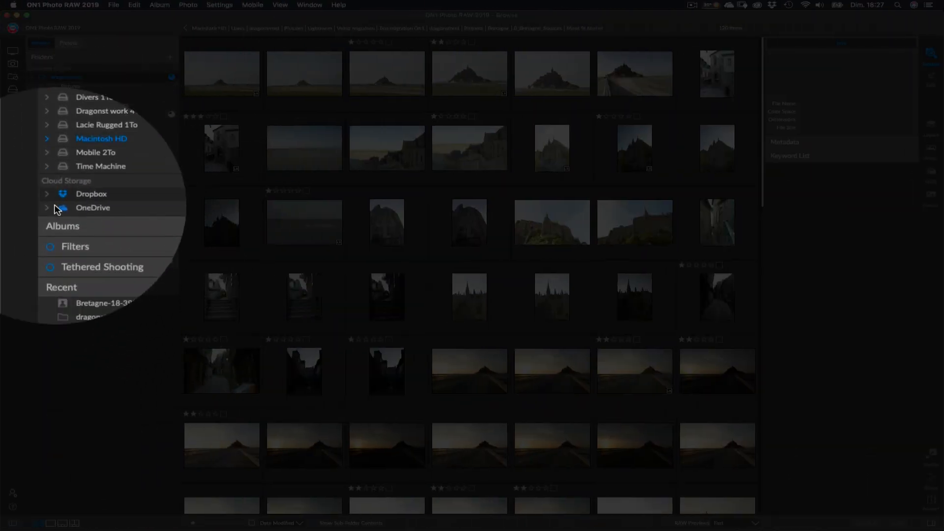
- In ON1 Photo RAW 2019, list the migrated albums and view 1_Mots clefs and the Réseaux sociaux album inside Depuis Lr mobile
left_click(78, 219)
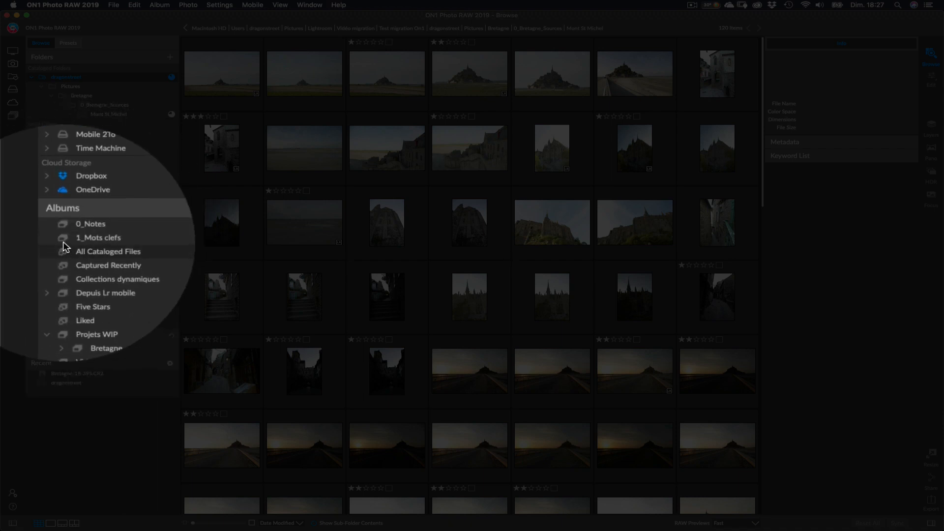
left_click(63, 233)
left_click(67, 238)
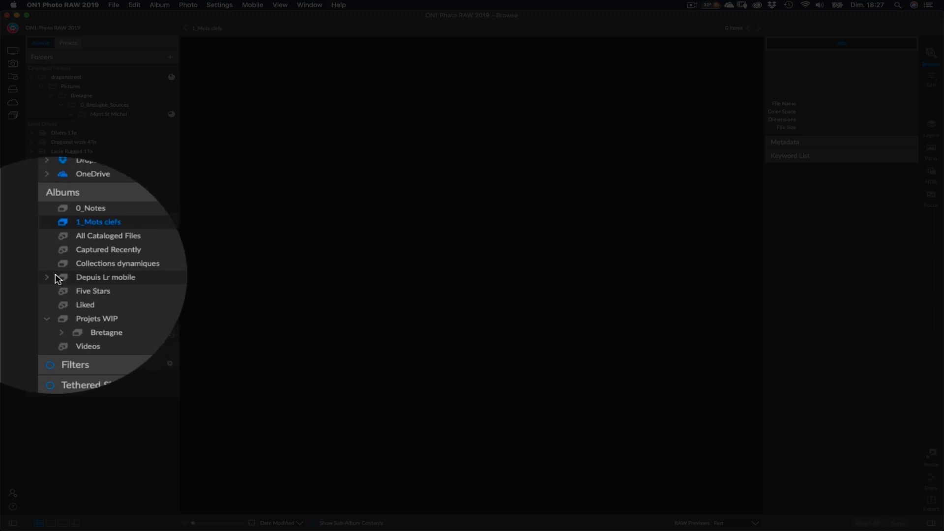
left_click(58, 278)
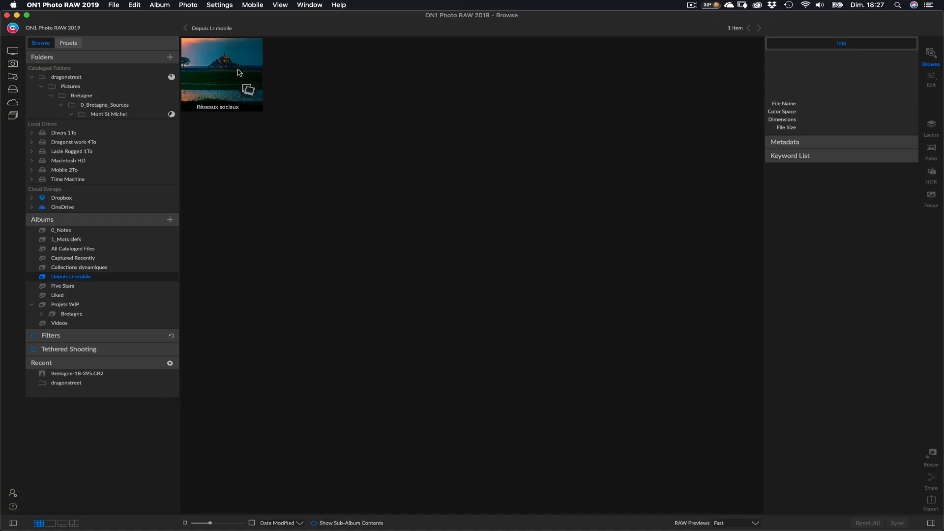
left_click(238, 72)
double_click(238, 73)
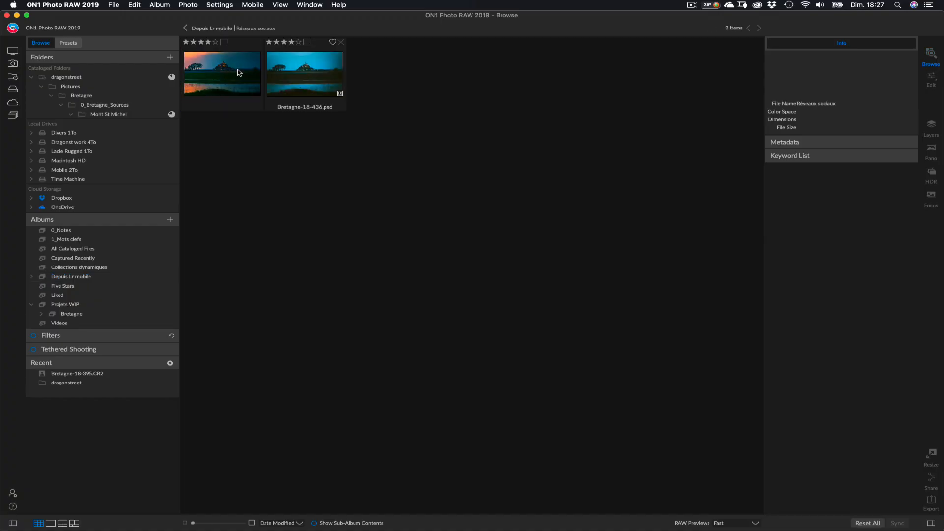
- Open the Mont St Michel album under Projets WIP > Bretagne and compare it with the matching Lightroom collection
left_click(59, 315)
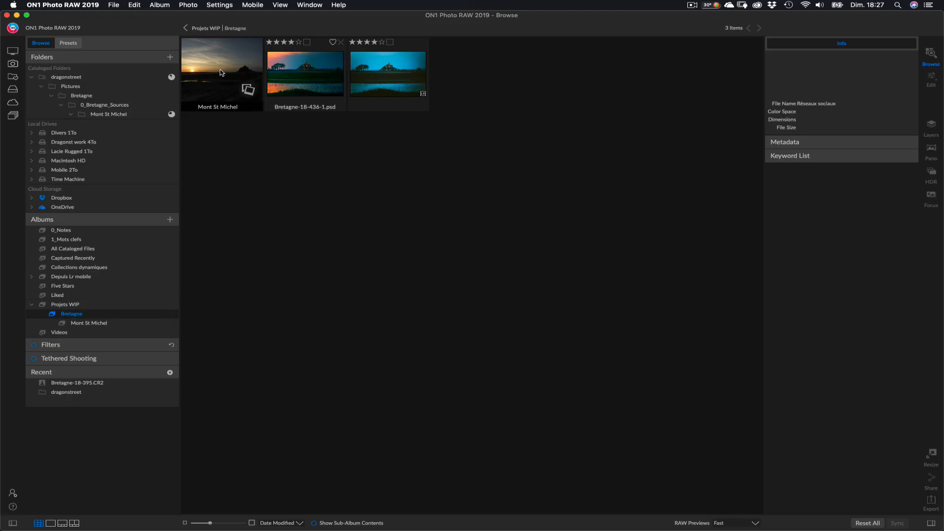
double_click(220, 72)
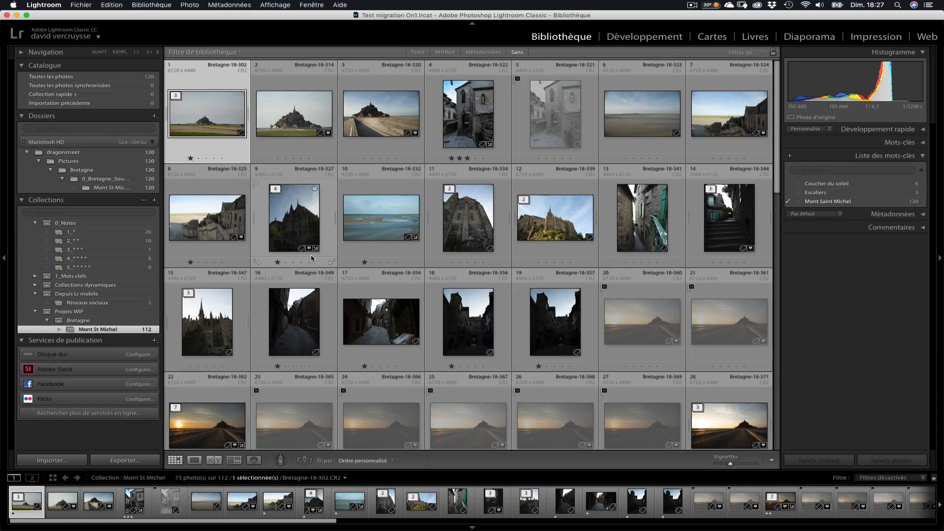
key("ctrl+Left")
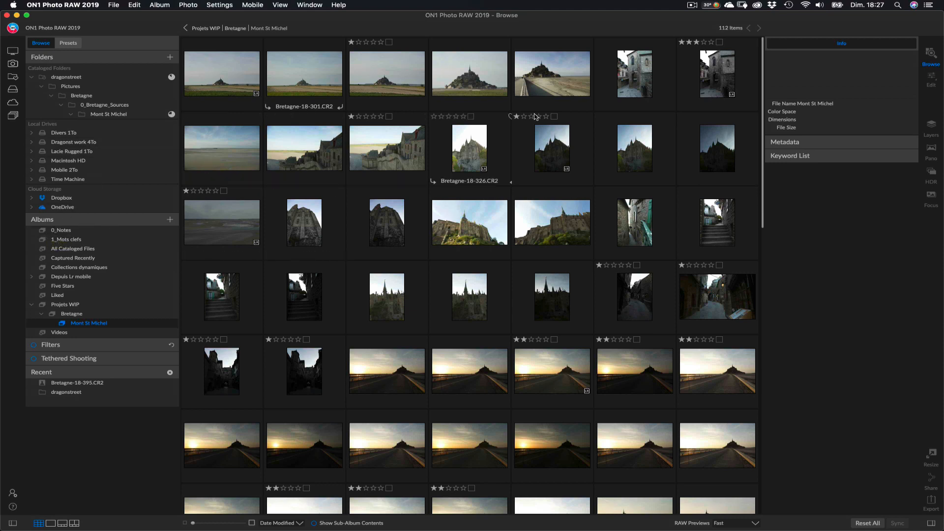
- Examine the full Keyword List in ON1 Photo RAW 2019 and compare it with Lightroom's keyword list
left_click(827, 156)
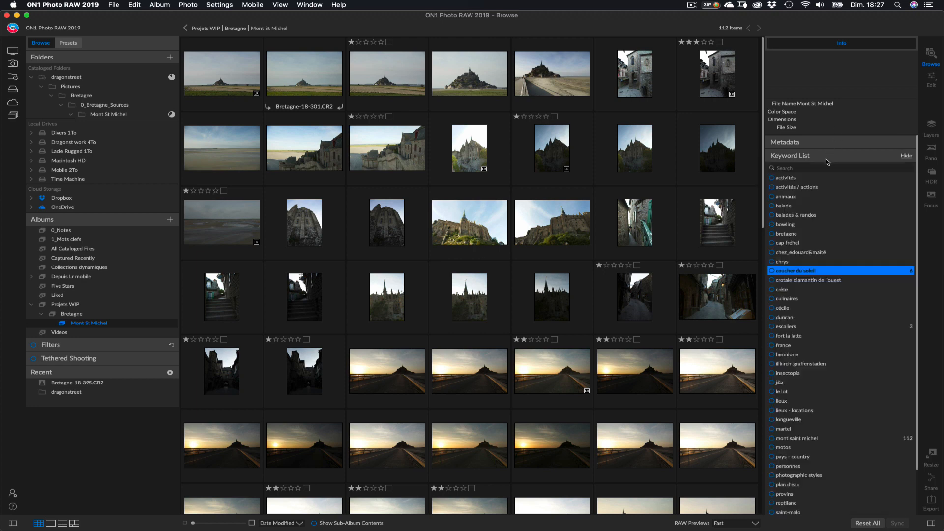
scroll(814, 290, "down", 3)
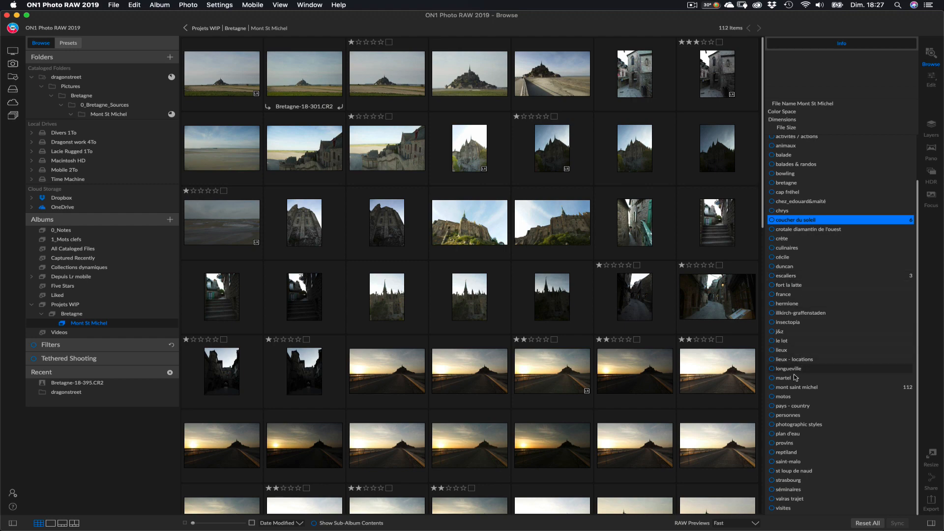
key("ctrl+Right")
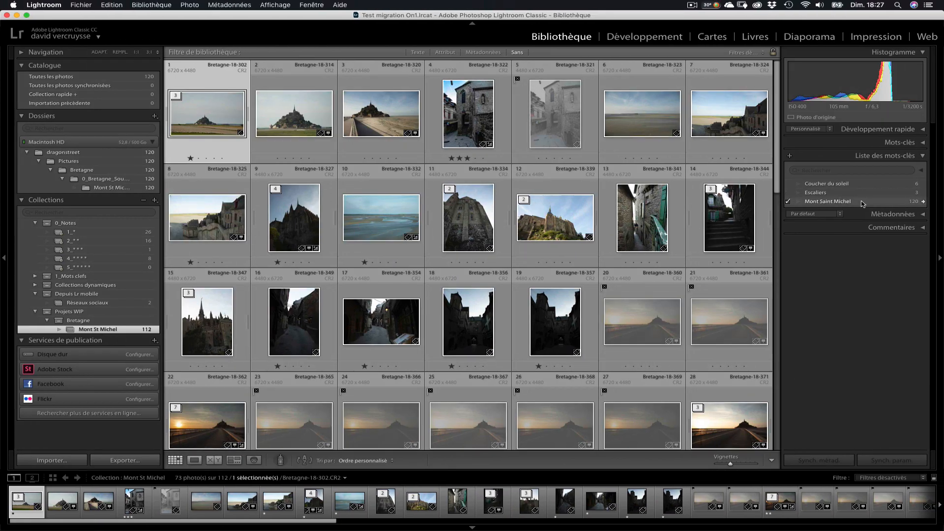
key("ctrl+Left")
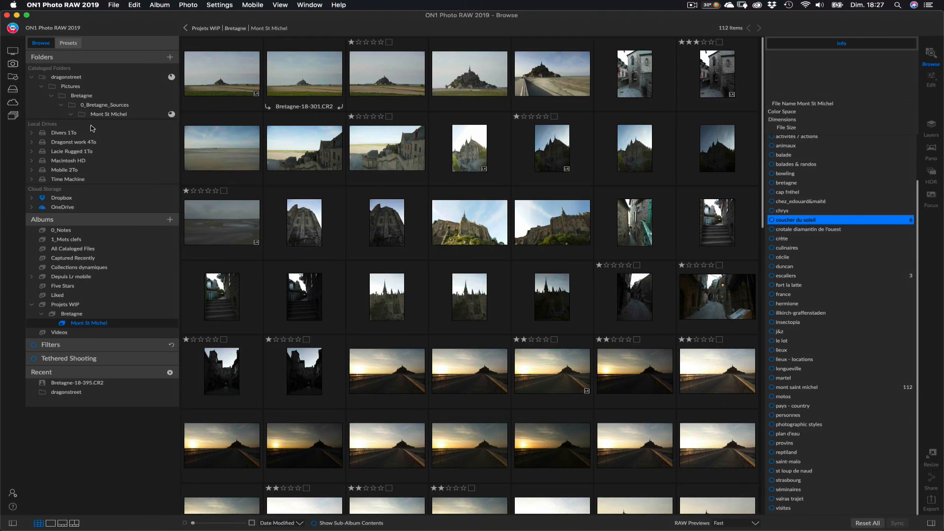
- Browse the migrated cataloged folder through Pictures and Bretagne, and show the photos of its Mont St Michel subfolder
left_click(105, 115)
left_click(72, 78)
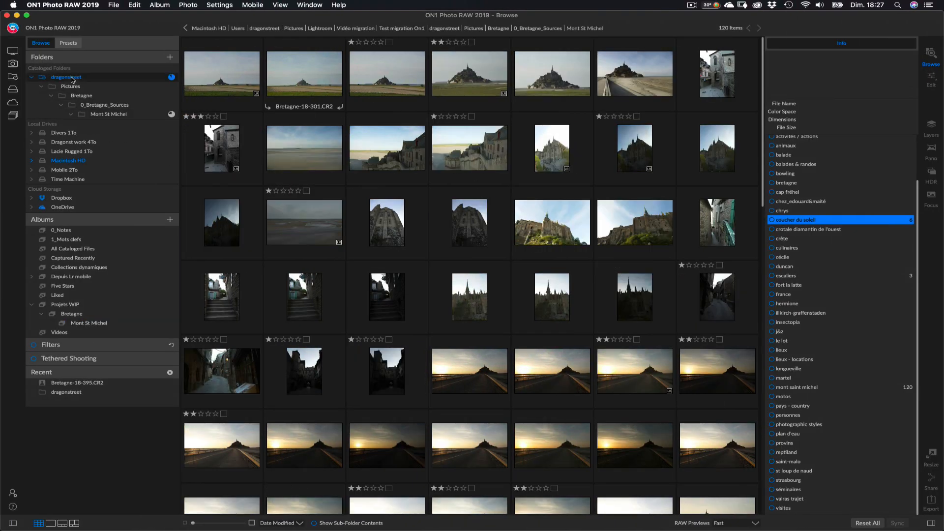
double_click(198, 65)
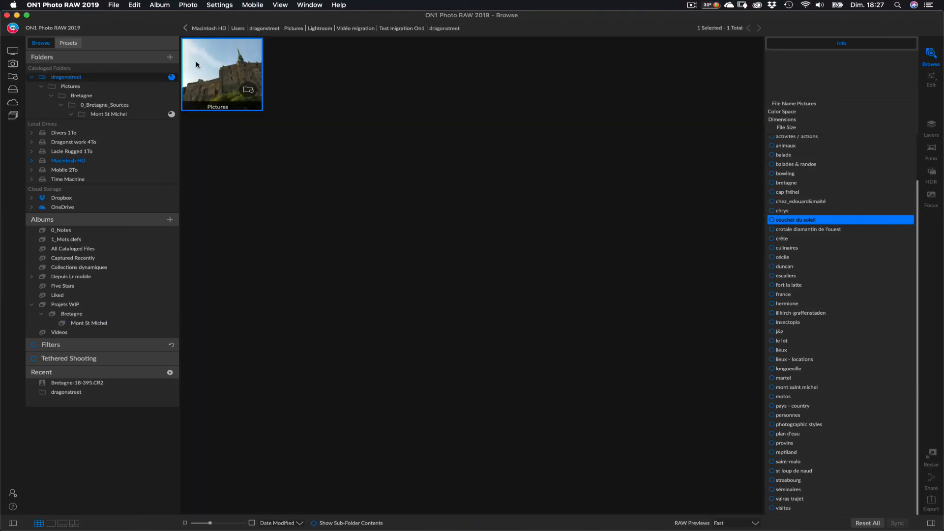
left_click(221, 76)
double_click(220, 76)
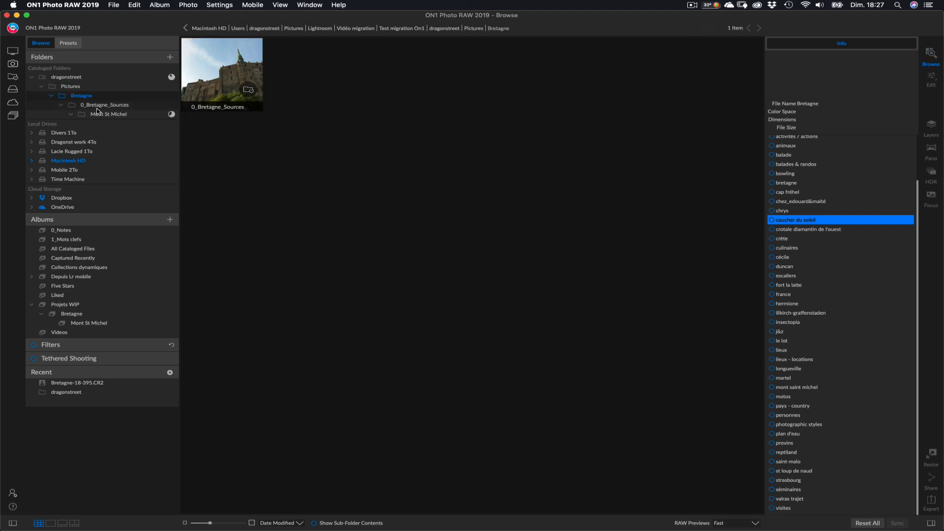
left_click(106, 114)
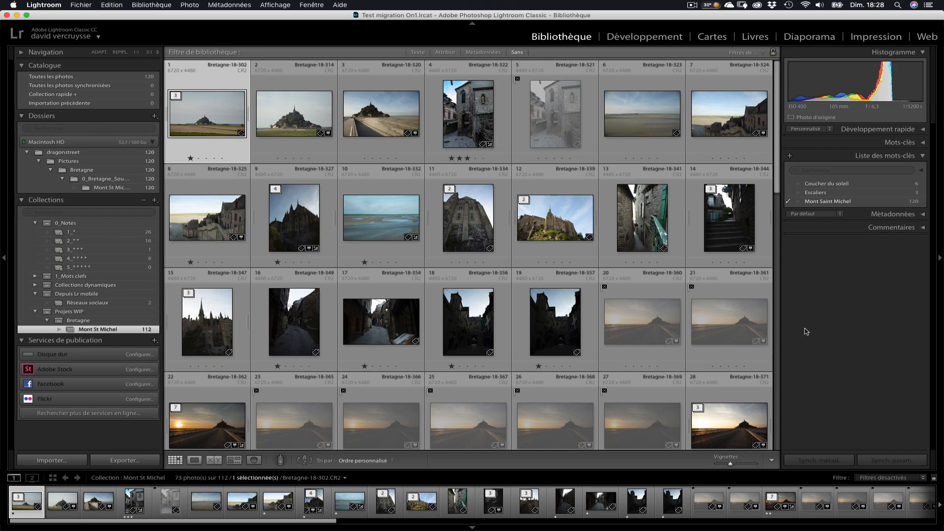
- Back in ON1 Photo RAW 2019, inspect the shooting information of Bretagne-18-340.CR2 and Bretagne-18-326.CR2
key("ctrl+Left")
left_click(646, 231)
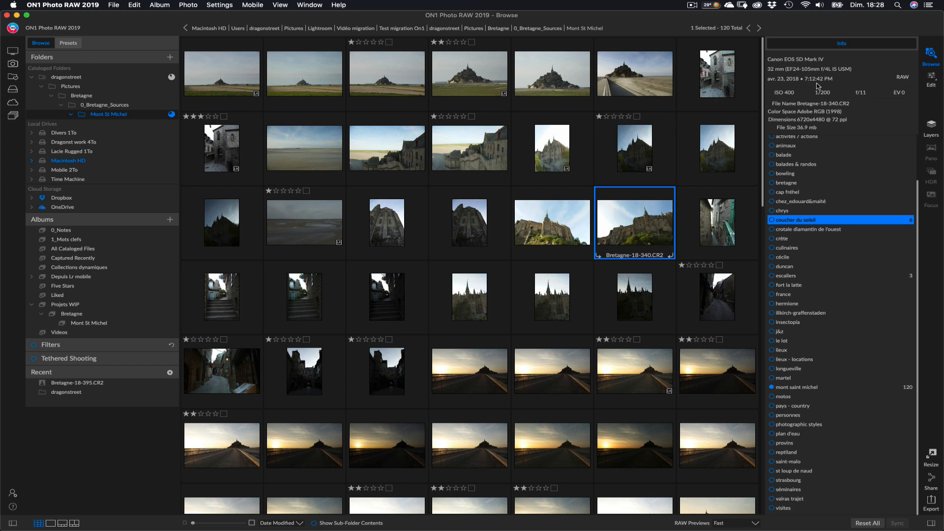
left_click(536, 167)
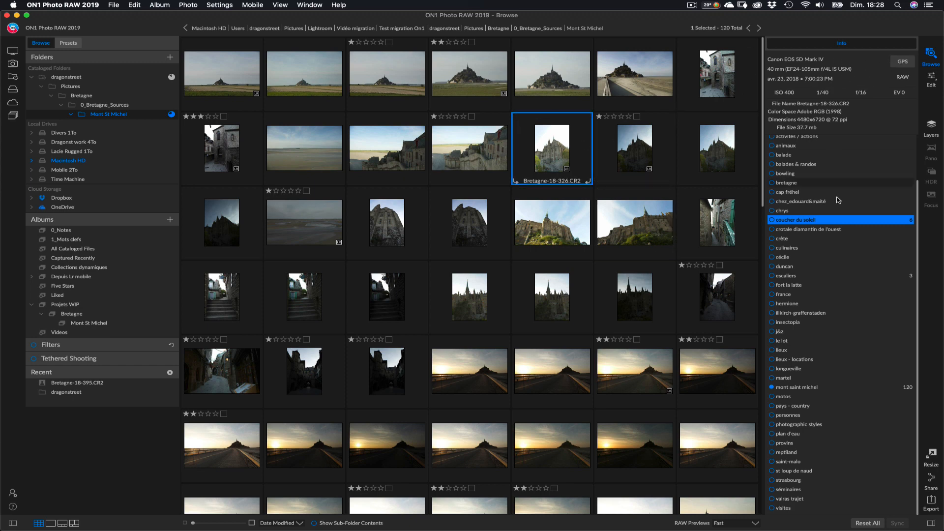
- Collapse the Keyword List and expand the Metadata of Bretagne-18-326.CR2 to examine its author and keywords
scroll(837, 201, "up", 2)
left_click(808, 160)
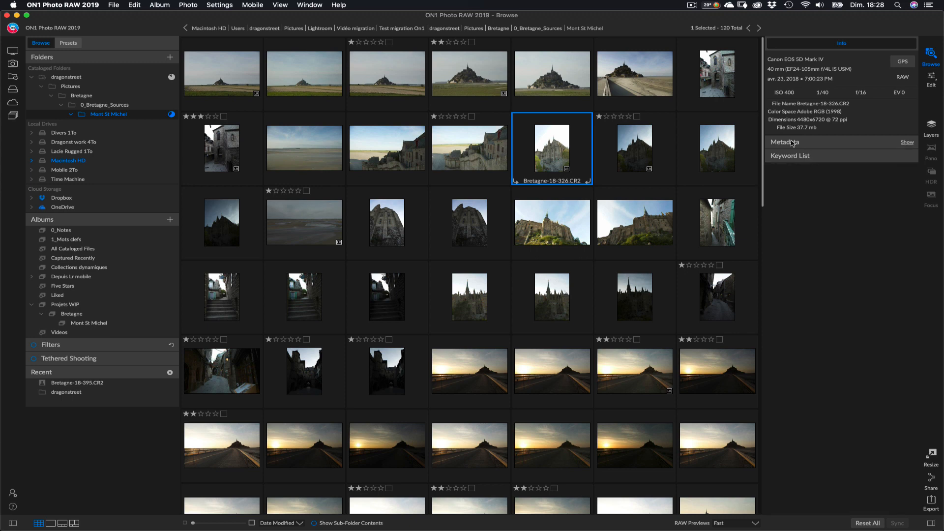
left_click(792, 142)
left_click(827, 205)
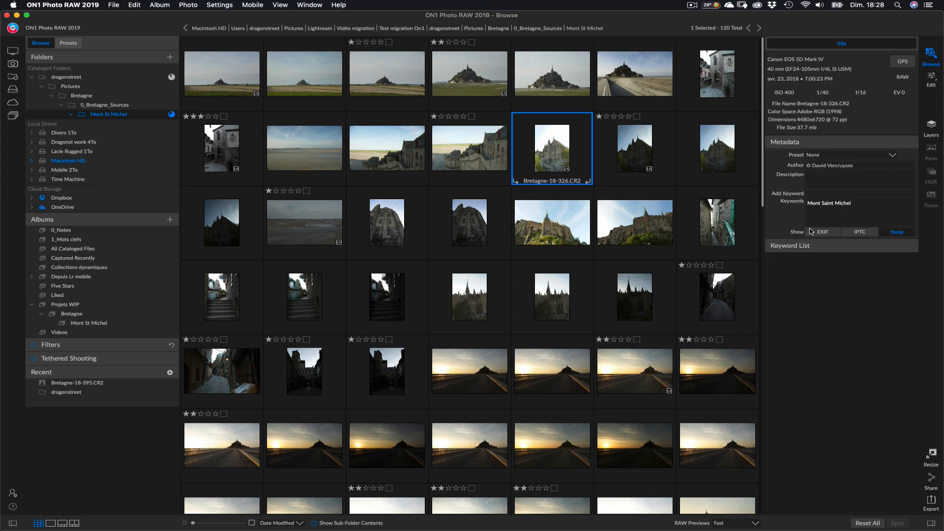
- Examine the EXIF and IPTC metadata of Bretagne-18-326.CR2 through to the copyright fields, and collapse its Metadata
left_click(823, 232)
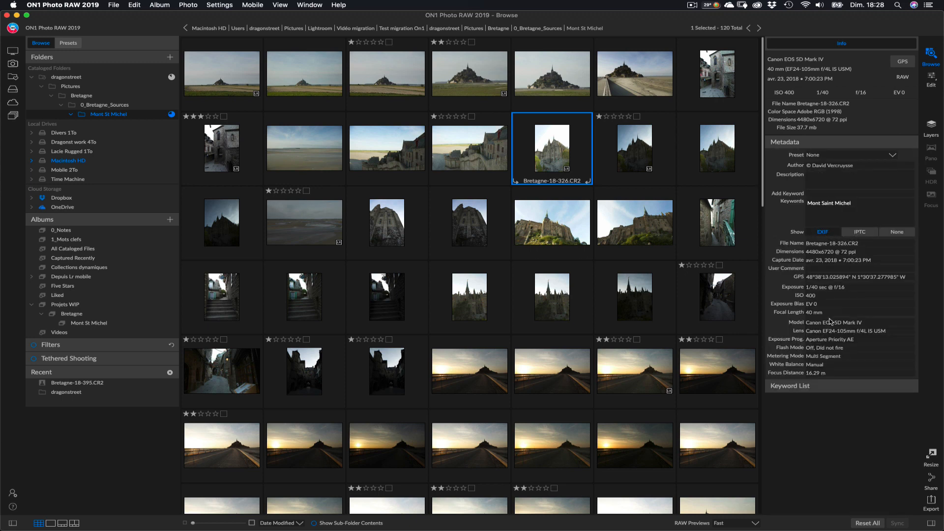
left_click(858, 235)
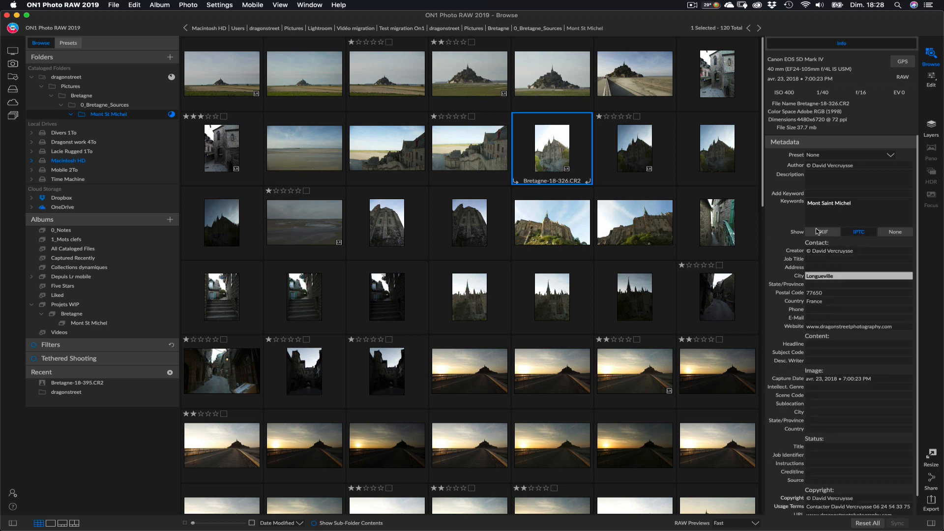
scroll(820, 368, "down", 1)
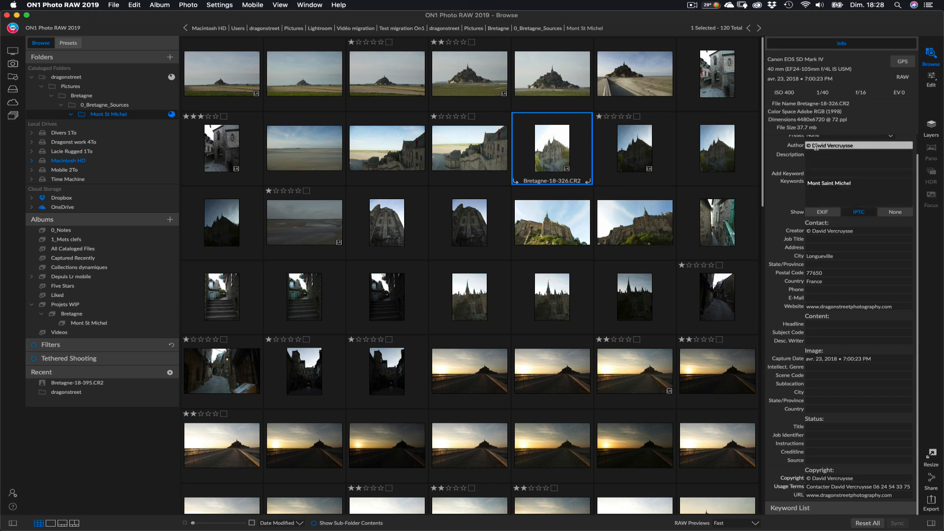
scroll(794, 148, "up", 1)
left_click(795, 145)
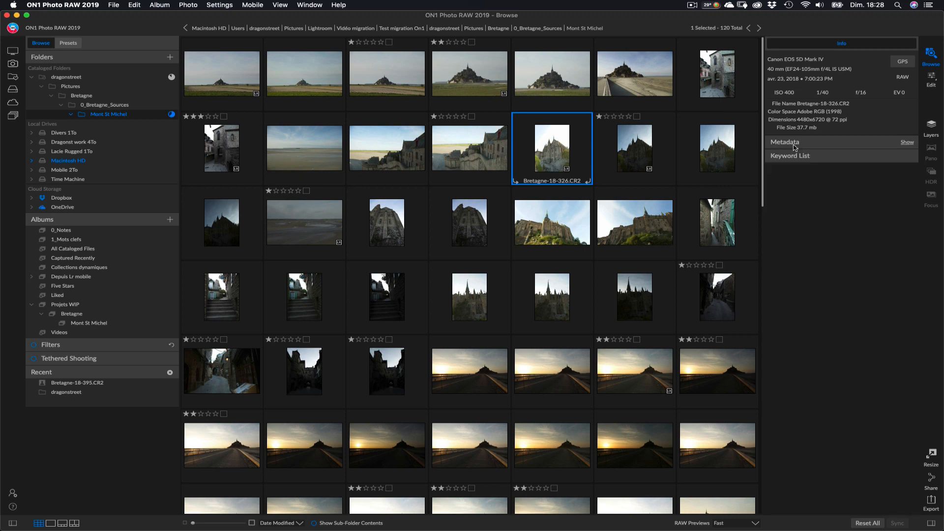
- Look through all the migrated photos of the Mont St Michel folder, checking their star ratings and Lightroom markers
left_click(119, 163)
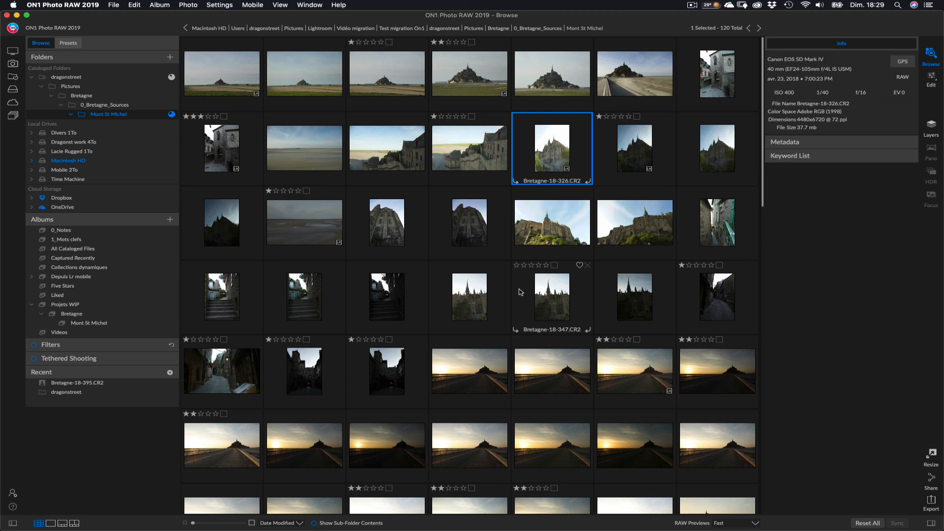
scroll(520, 292, "down", 5)
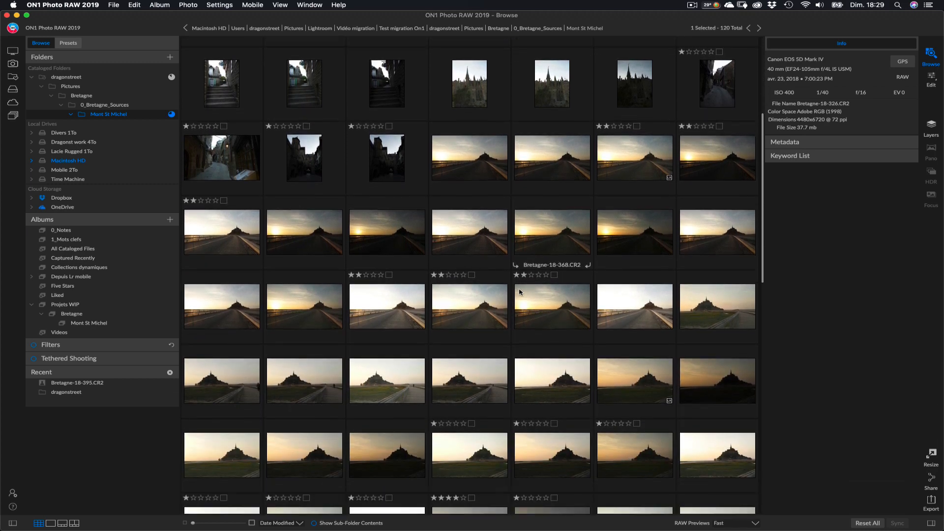
scroll(520, 292, "down", 8)
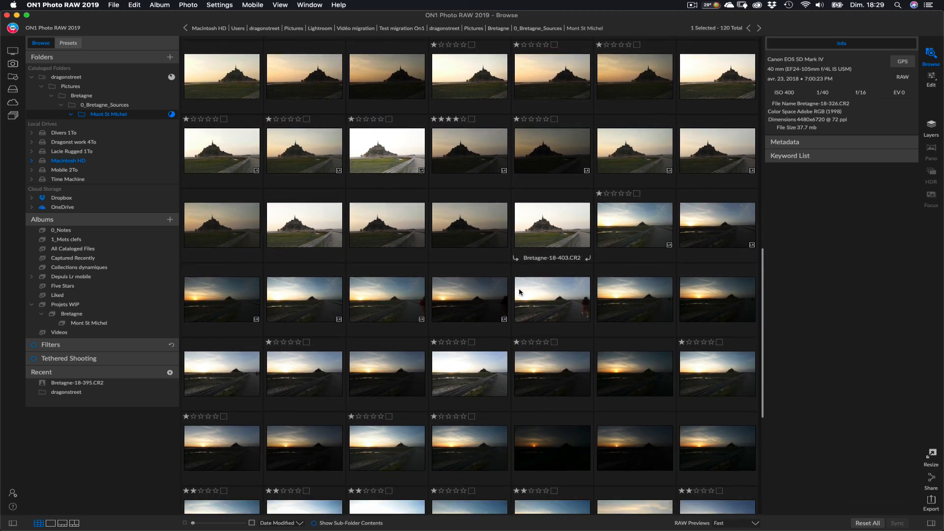
scroll(520, 292, "down", 4)
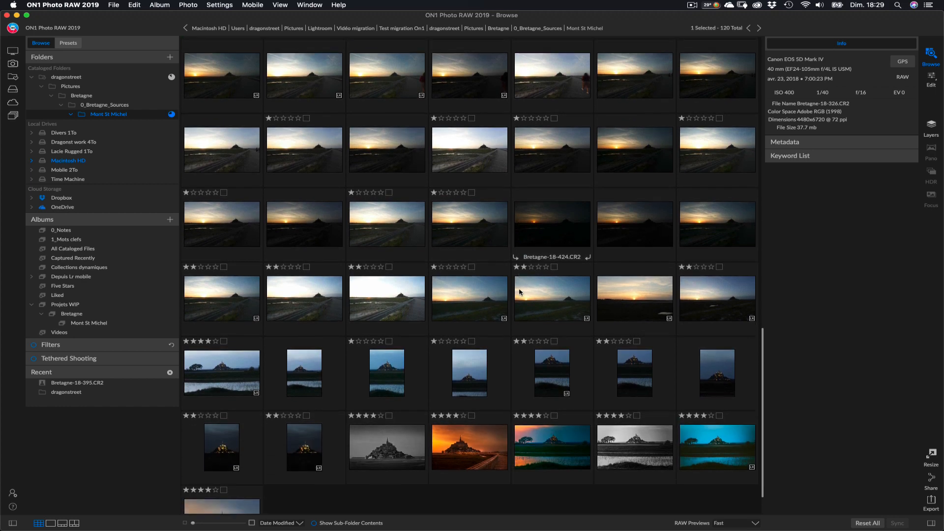
scroll(520, 292, "down", 1)
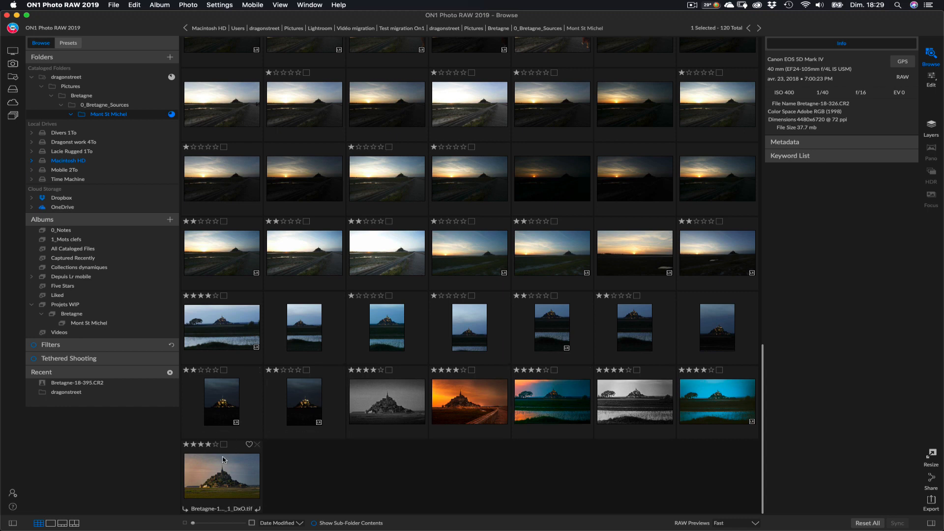
scroll(381, 406, "up", 5)
scroll(386, 408, "up", 5)
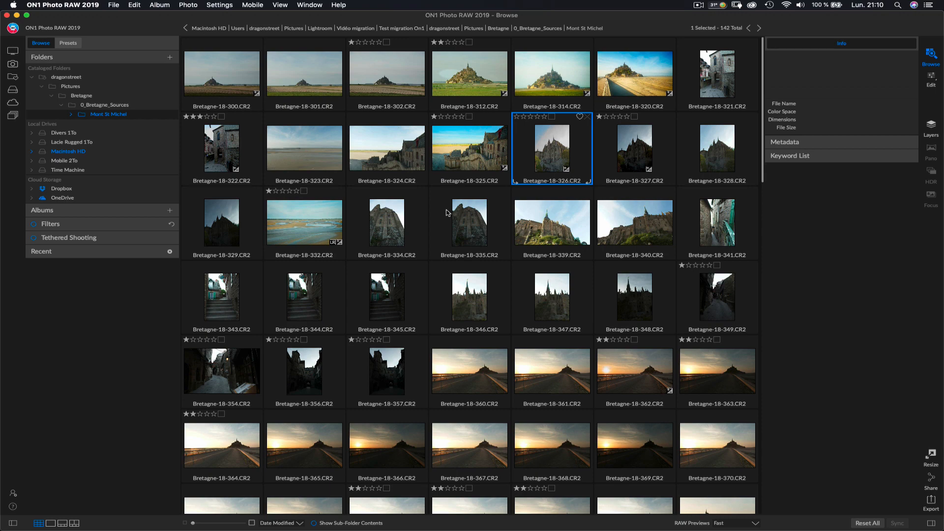
- Examine the Mont St Michel thumbnails carrying migrated develop adjustments, and switch to Lightroom Classic to compare them with its library
scroll(447, 212, "down", 5)
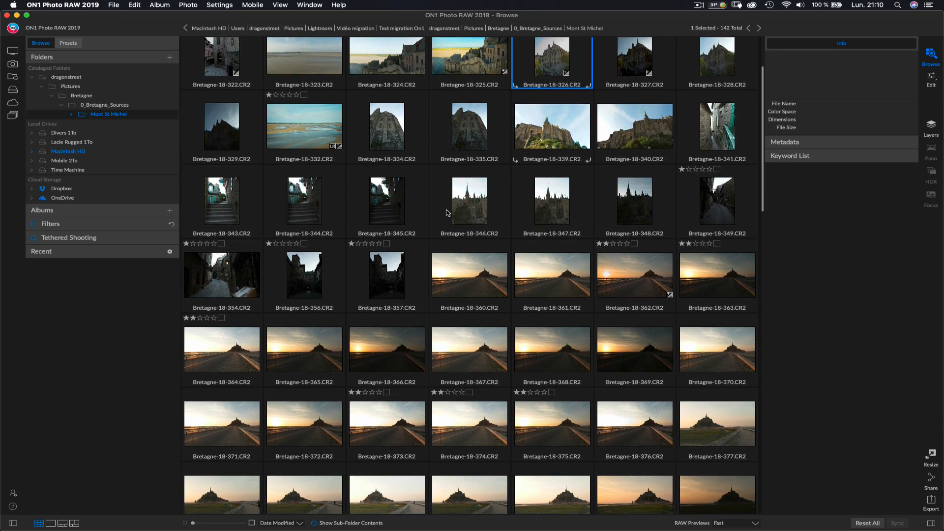
scroll(447, 213, "down", 3)
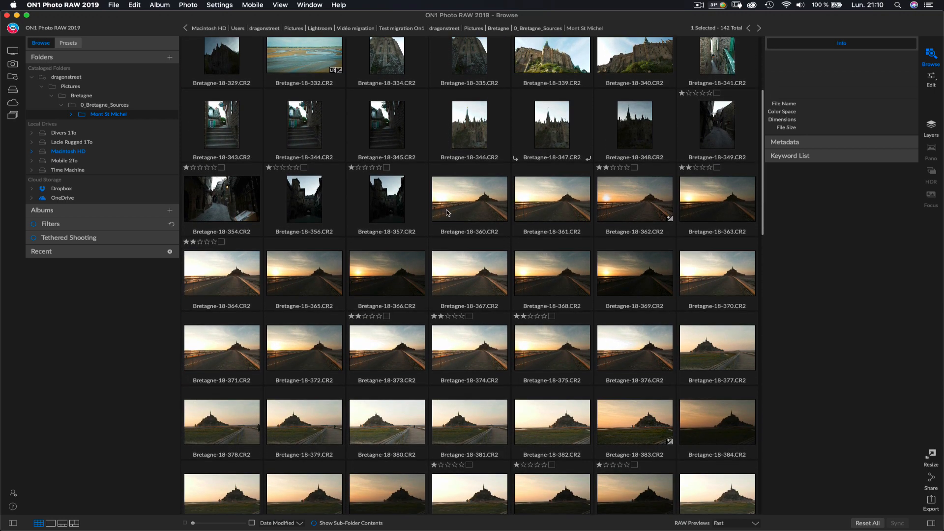
scroll(394, 214, "up", 7)
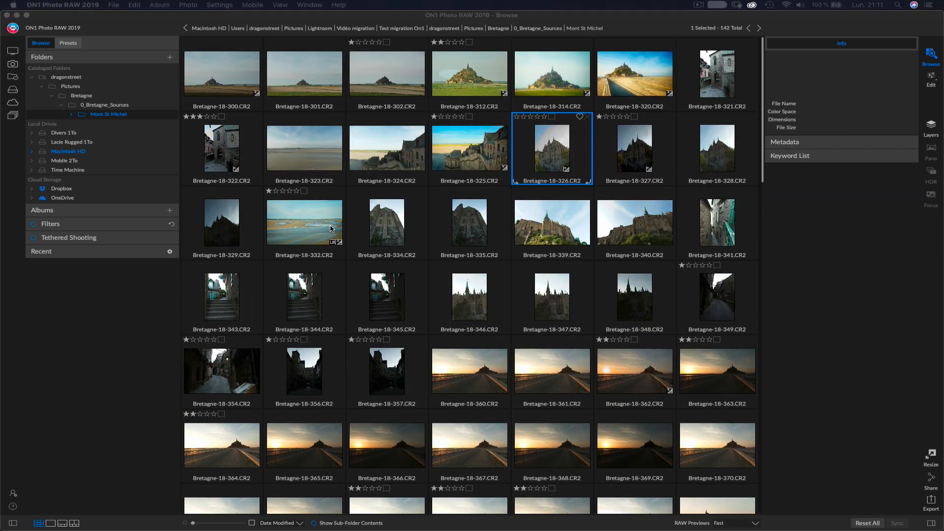
key("ctrl+Left")
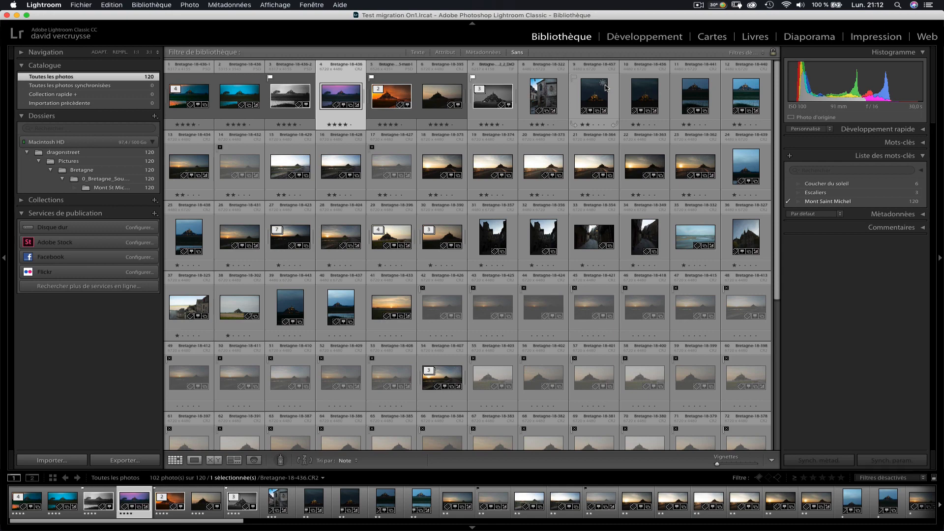
- Switch to ON1 Photo RAW 2019, examine the Lightroom Migration Cache option in the System preferences, and close the preferences
key("ctrl+Right")
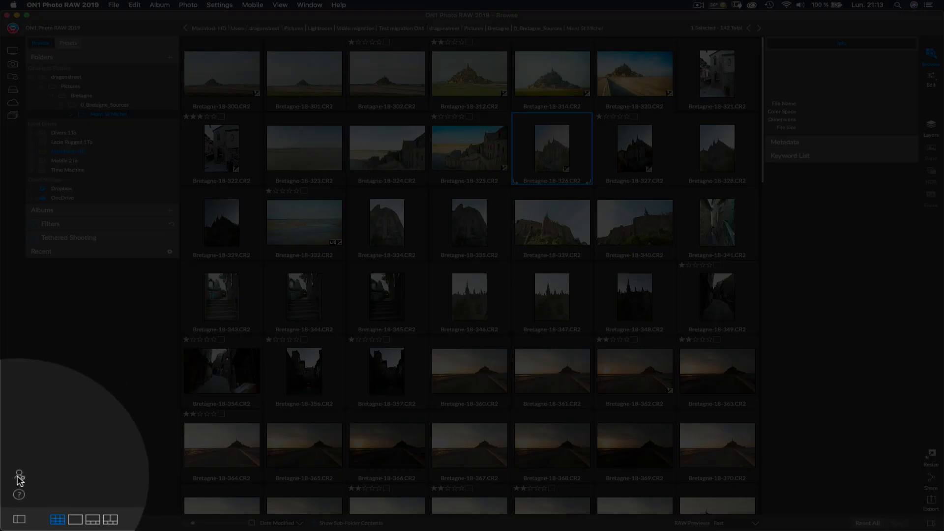
left_click(13, 493)
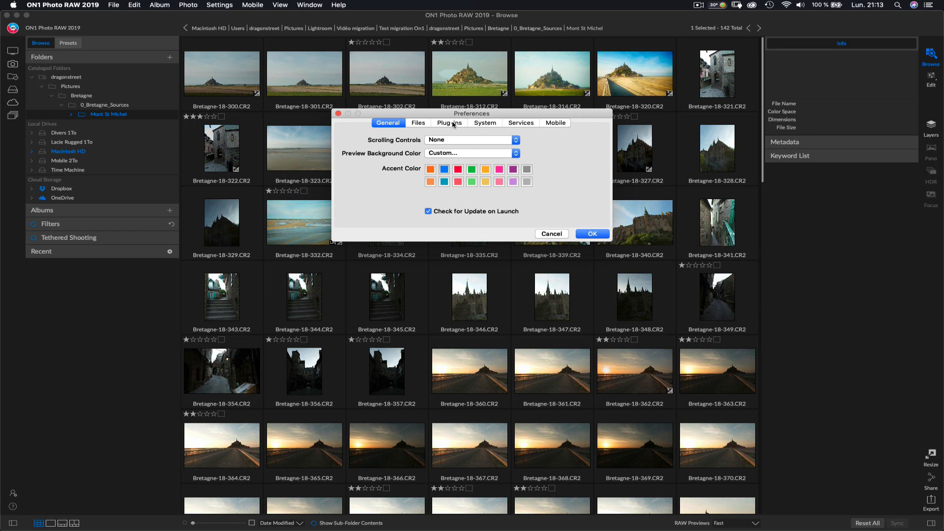
left_click(452, 124)
left_click(484, 124)
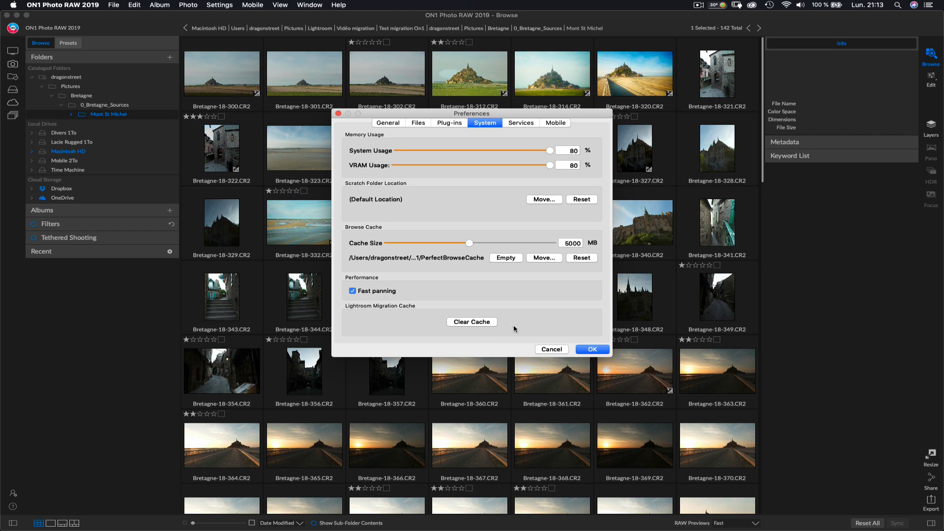
left_click(588, 350)
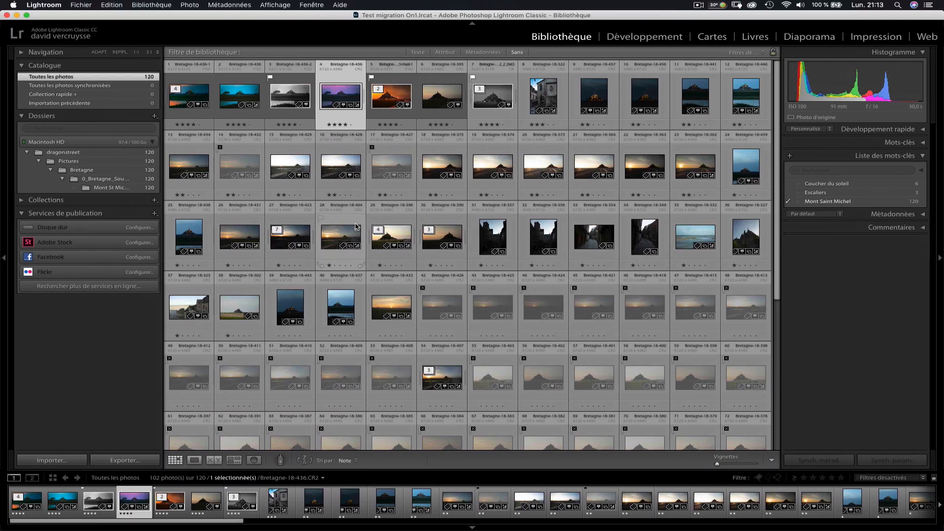
- In Lightroom Classic, open the ON1 migration assistant, review its preparation notes, develop adjustment setting and copy options, and cancel it
left_click(79, 6)
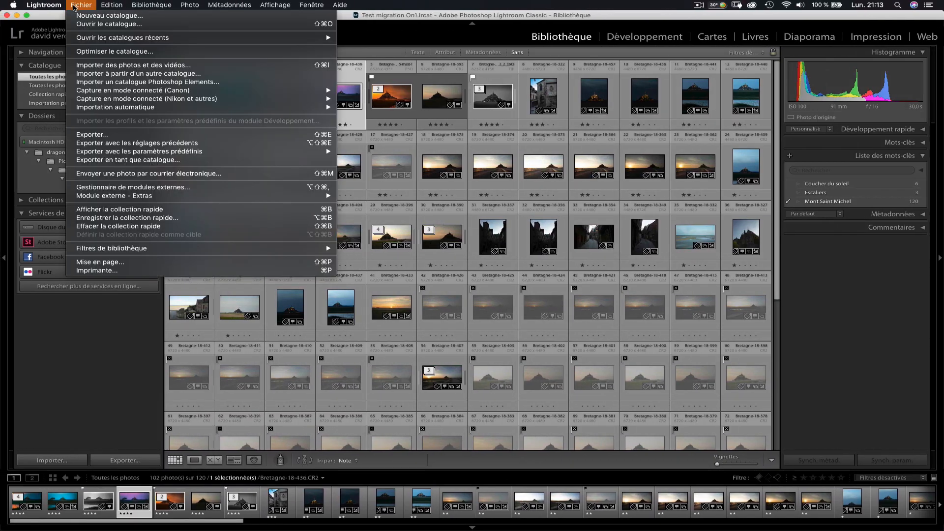
mouse_move(122, 198)
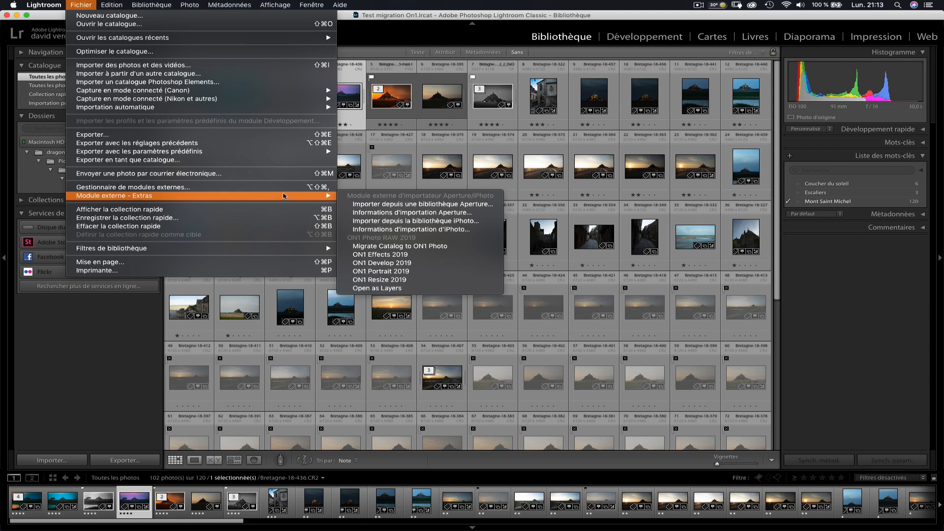
left_click(393, 247)
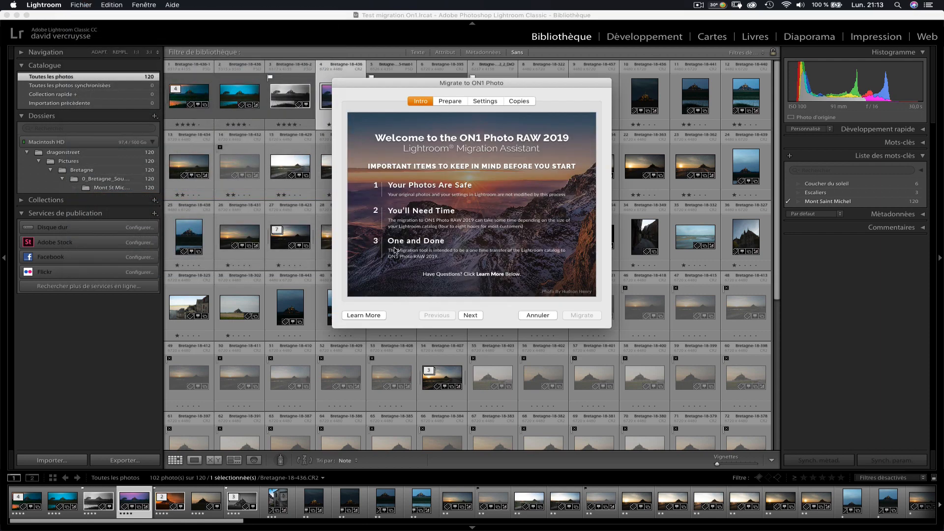
left_click(449, 101)
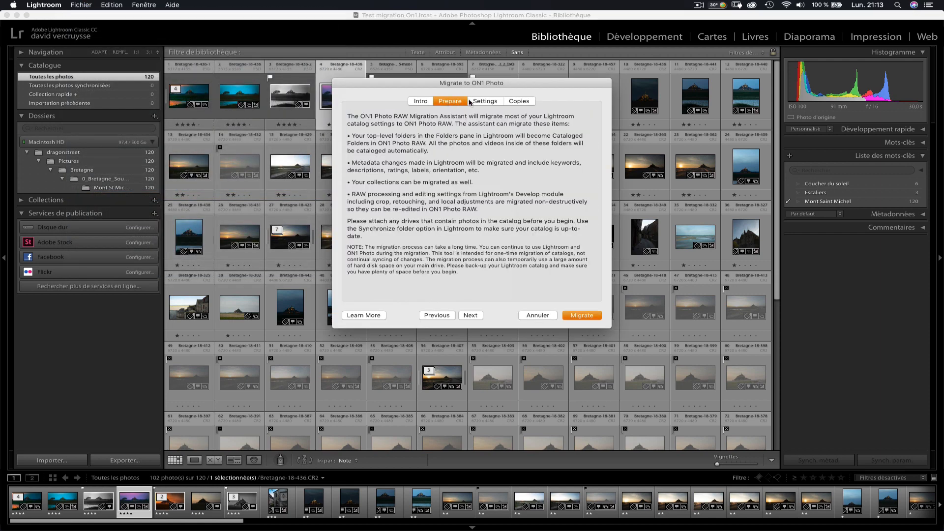
left_click(474, 102)
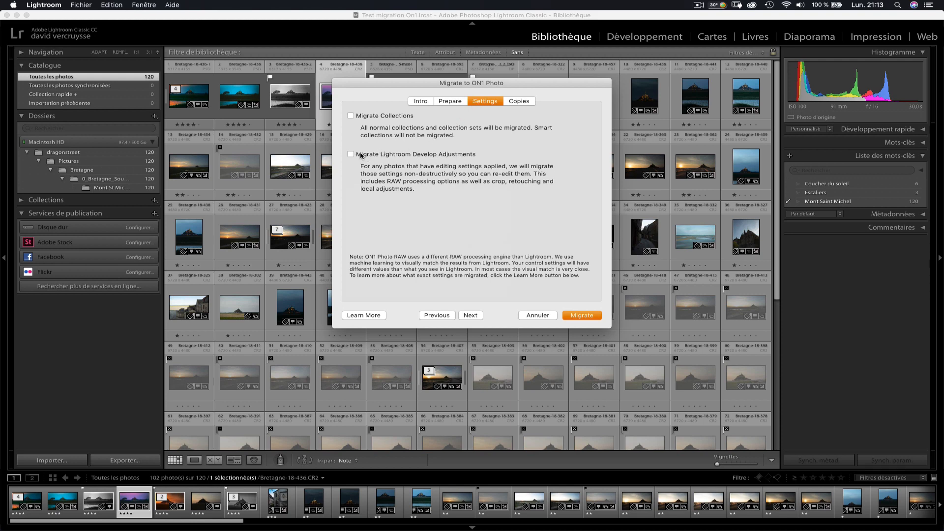
left_click(361, 156)
left_click(361, 156)
left_click(513, 102)
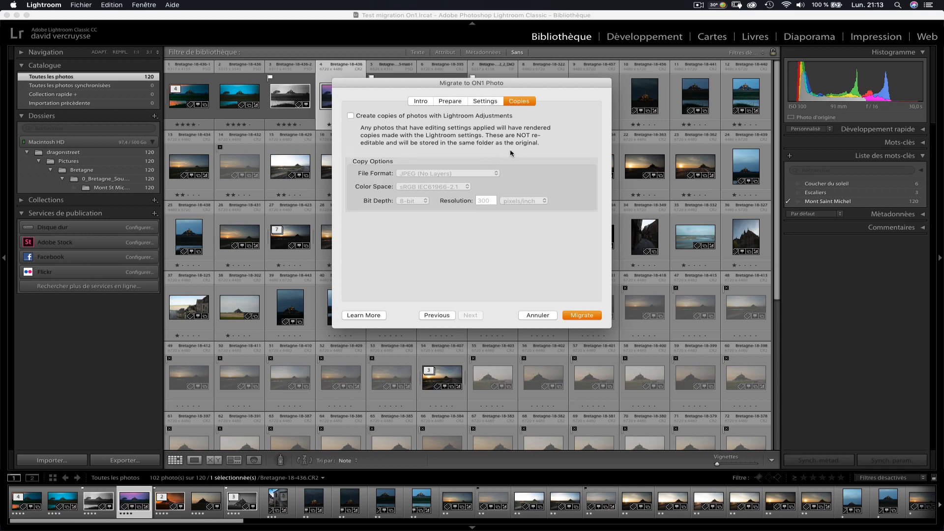
left_click(545, 315)
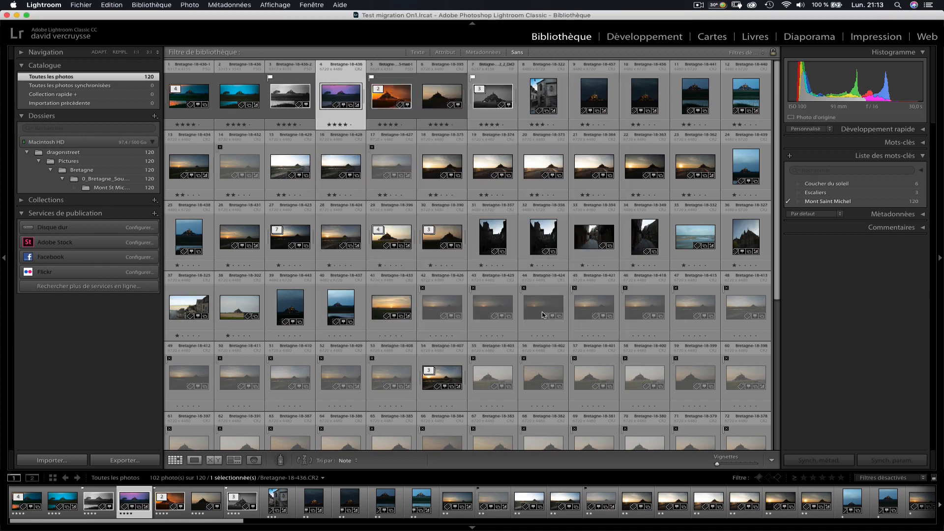
- After a look at ON1's thumbnails, filter the Lightroom library by metadata to modified Raw photos and remove the filter
key("ctrl+Right")
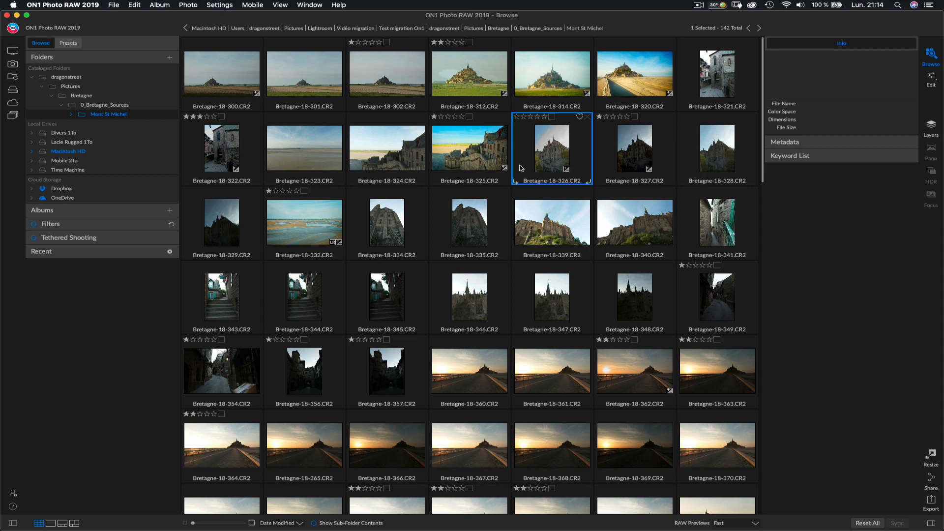
key("ctrl+Left")
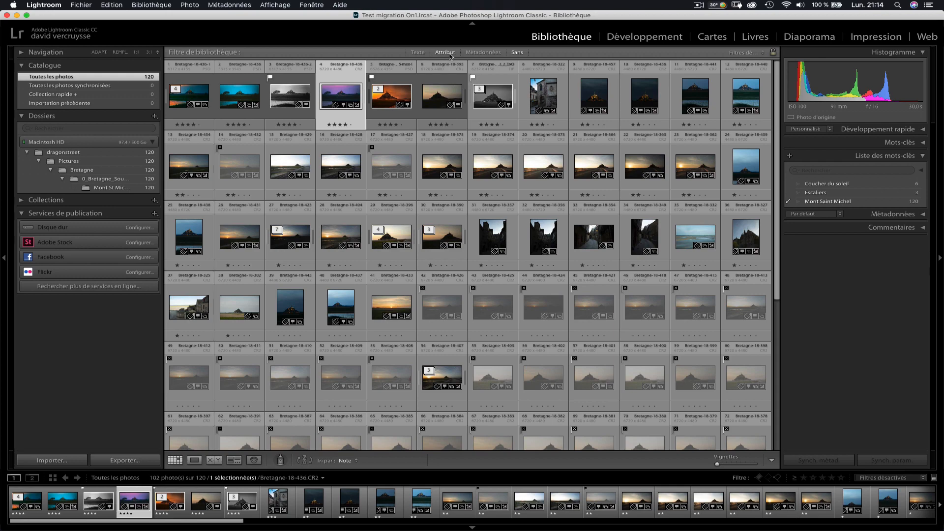
left_click(473, 53)
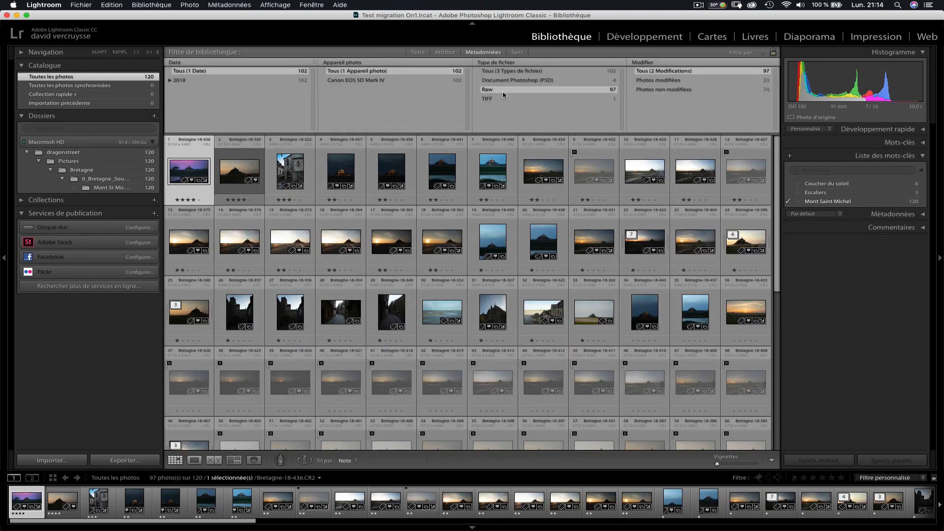
left_click(666, 80)
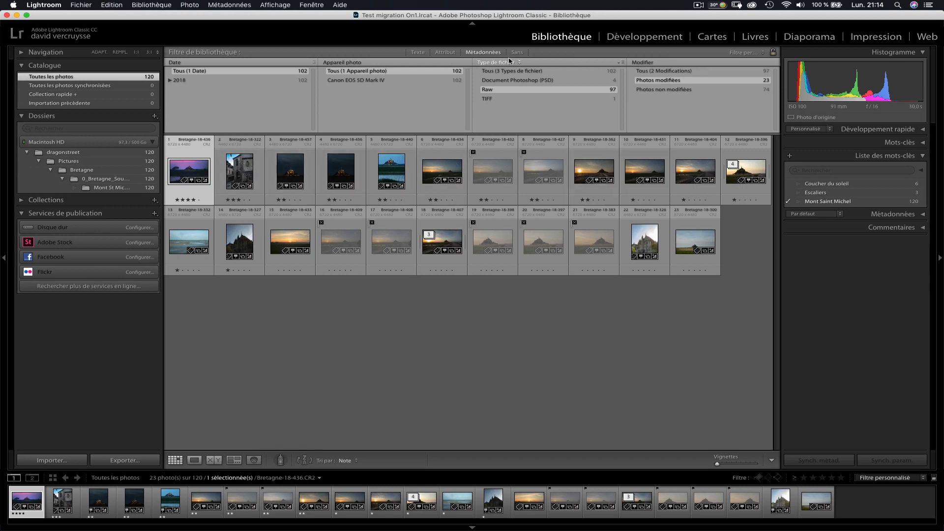
left_click(486, 53)
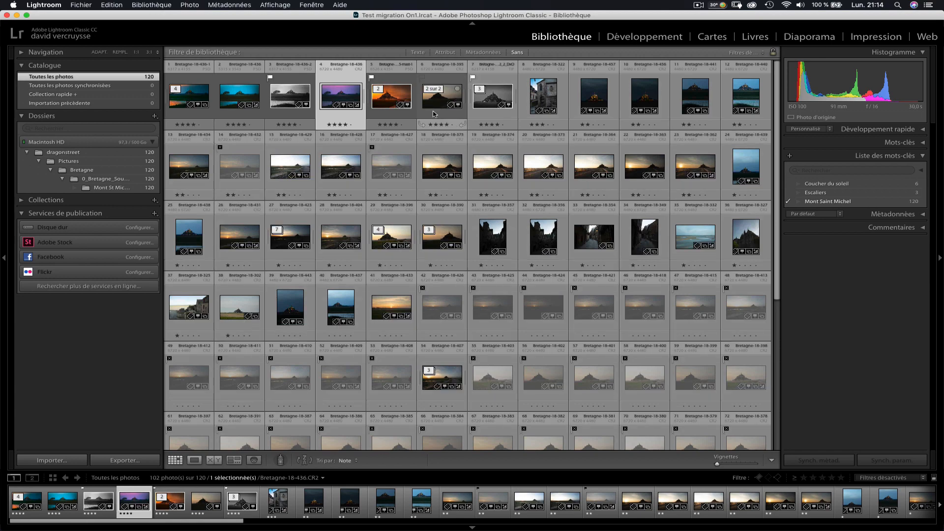
- Check ON1's thumbnails again, reopen the migration assistant in Lightroom Classic, and show its options for creating copies with Lightroom adjustments
key("ctrl+Right")
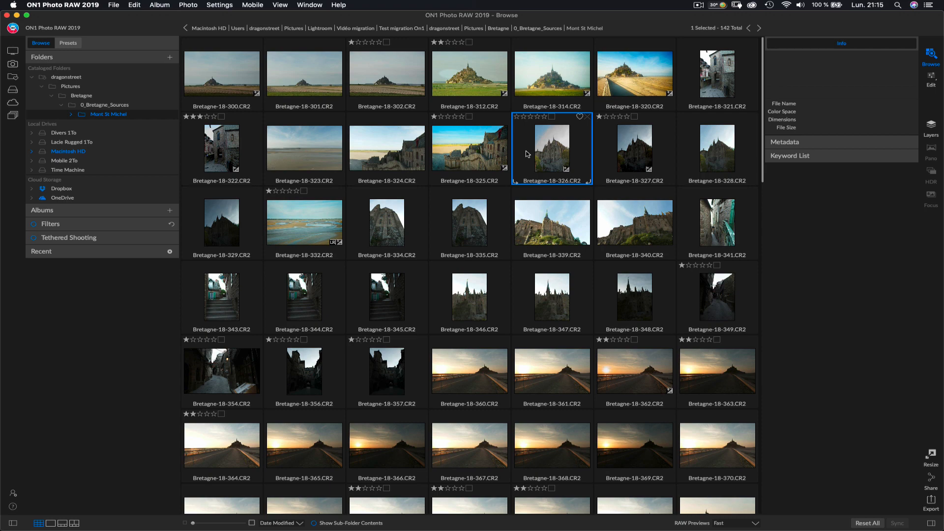
key("ctrl+Left")
key("super+Tab")
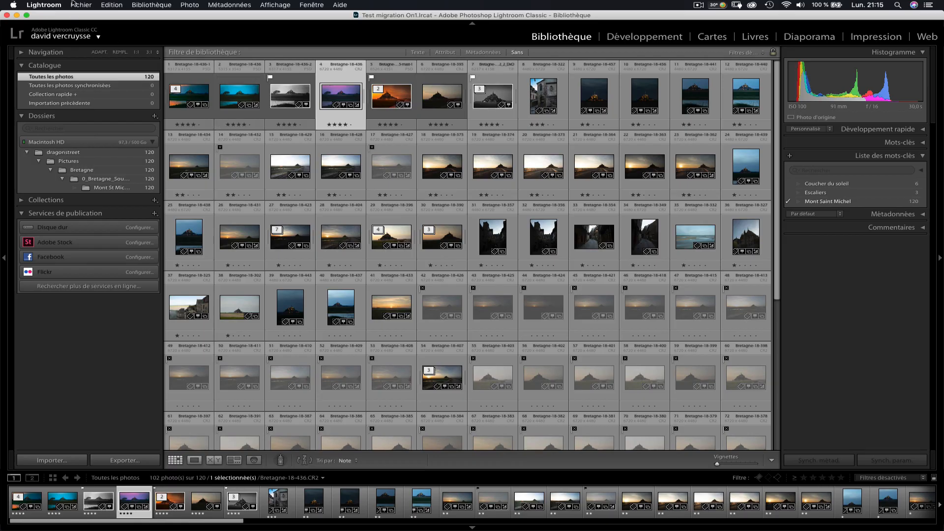
left_click(81, 4)
mouse_move(133, 195)
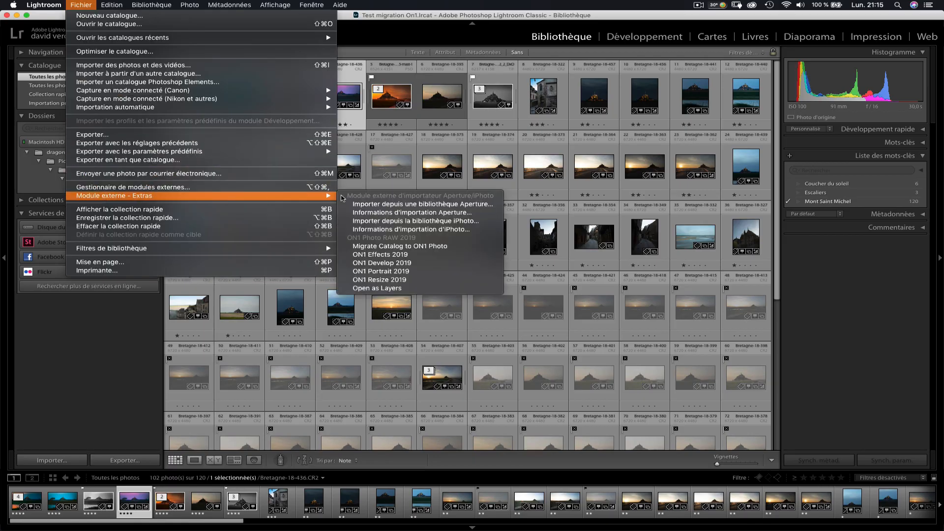
left_click(420, 253)
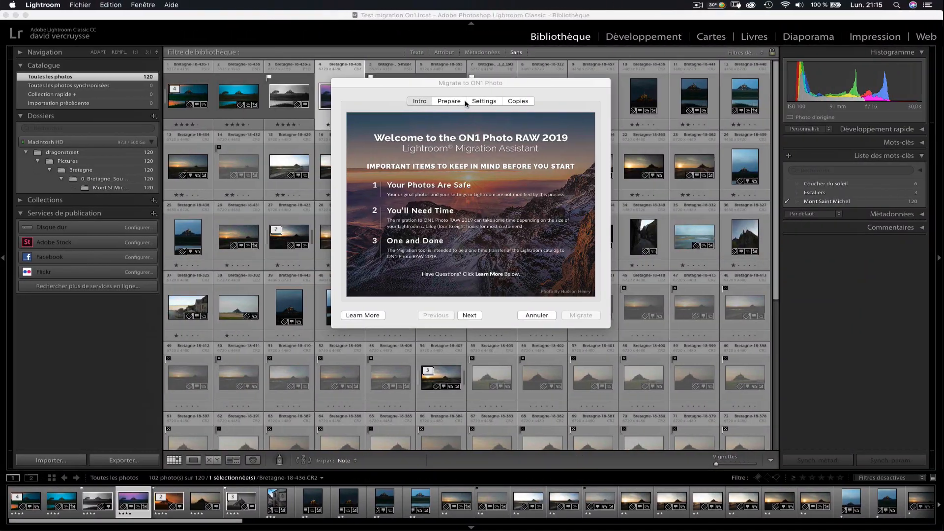
left_click(518, 101)
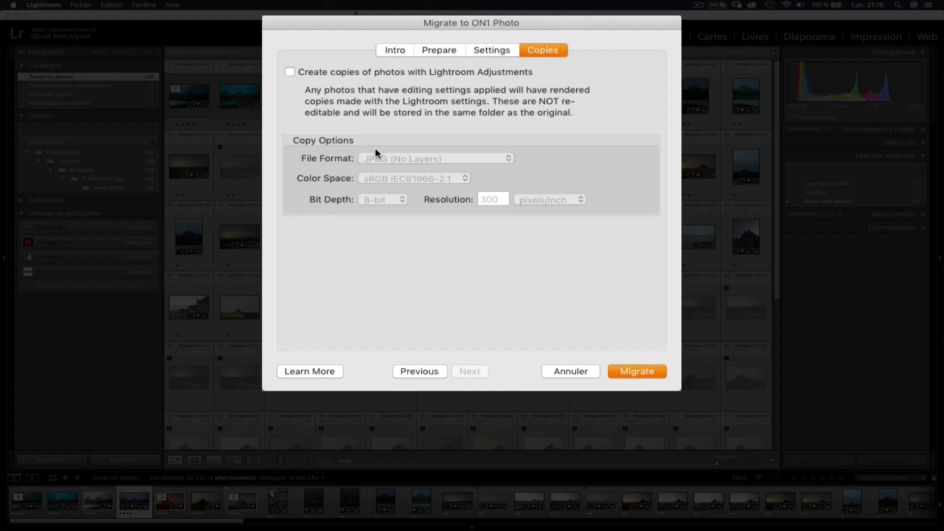
- Enable copies with Lightroom adjustments, review the available file formats, disable the copies again, and cancel the migration assistant
left_click(311, 72)
left_click(405, 158)
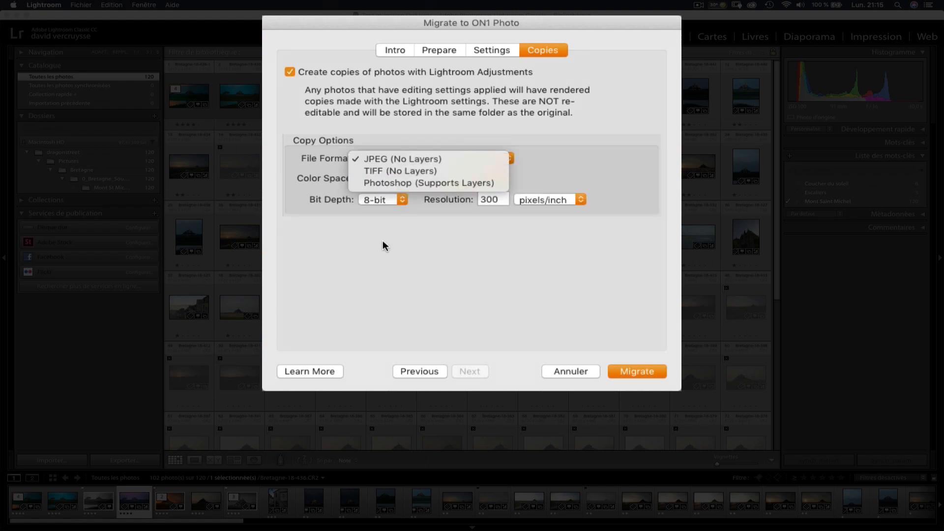
left_click(290, 73)
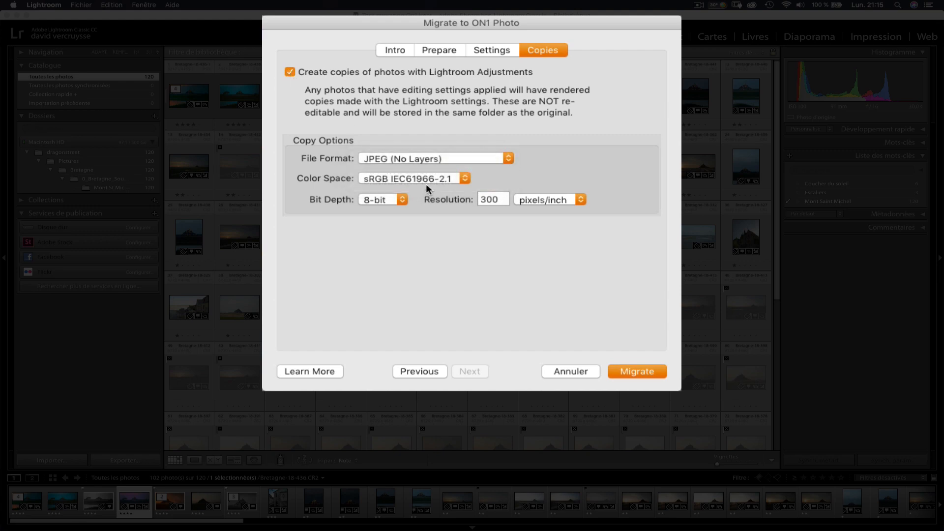
left_click(290, 73)
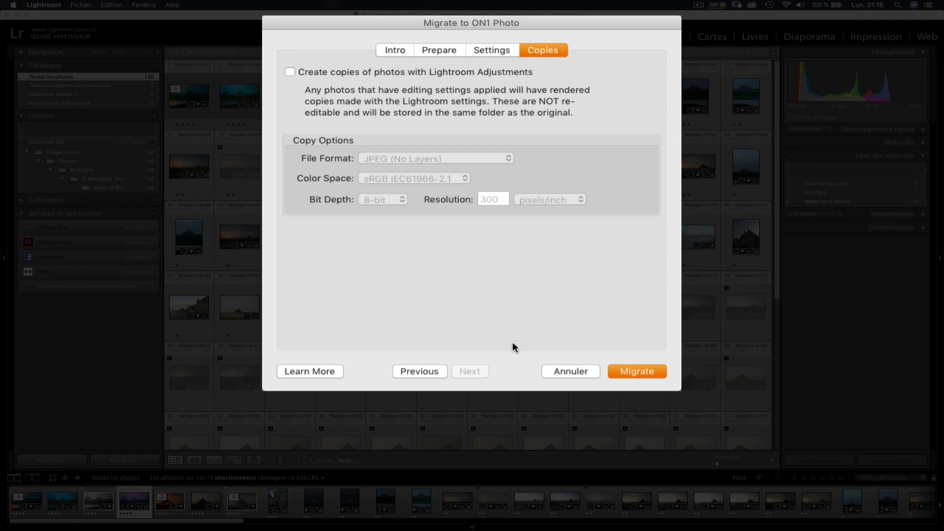
left_click(570, 372)
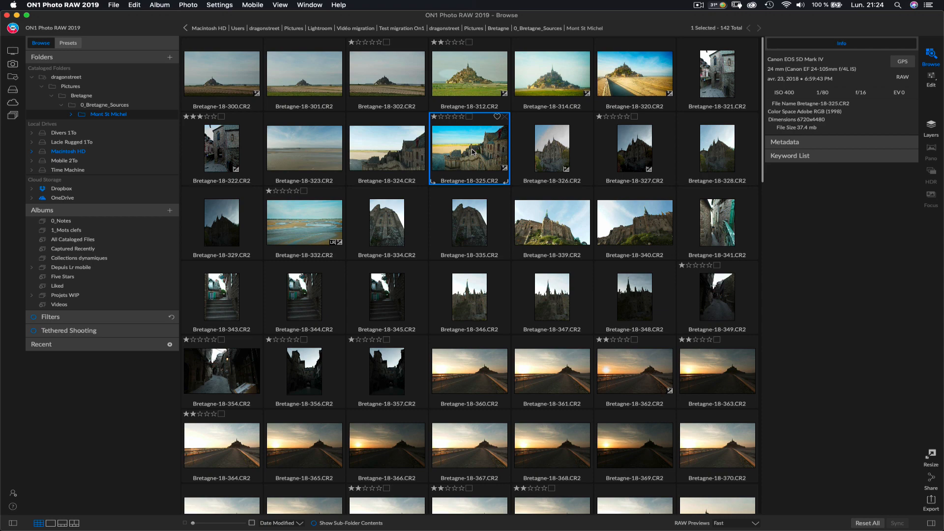
- Switch to Lightroom Classic, reopen the ON1 catalogue migration assistant, check its Copies settings, and cancel it
key("ctrl+Left")
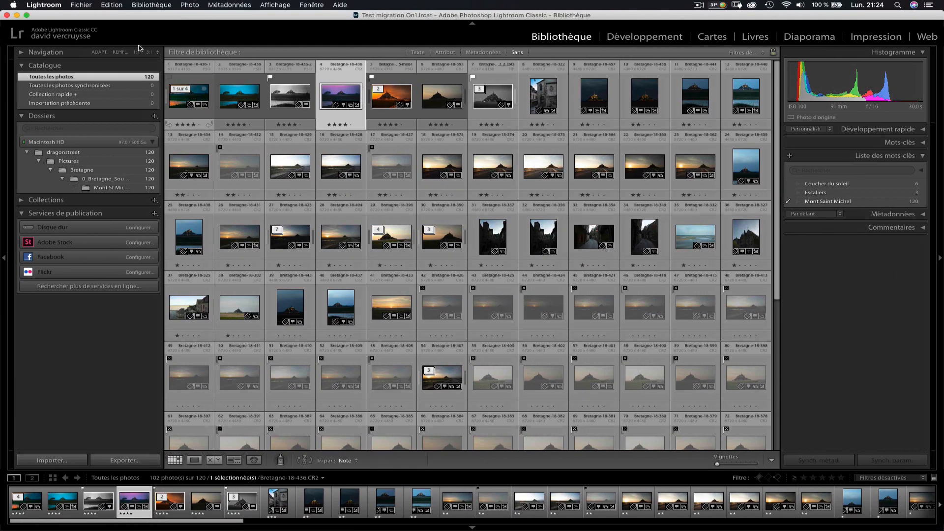
left_click(82, 5)
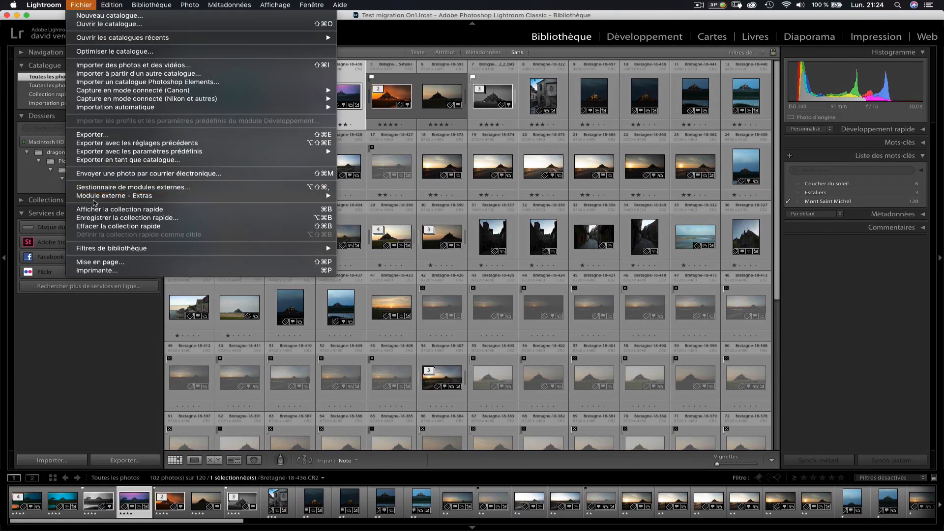
mouse_move(101, 195)
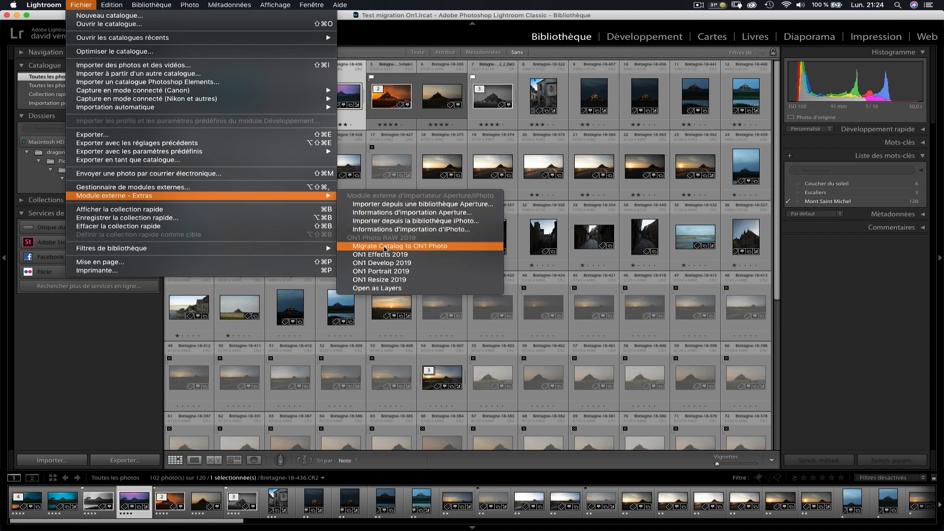
left_click(385, 246)
left_click(518, 102)
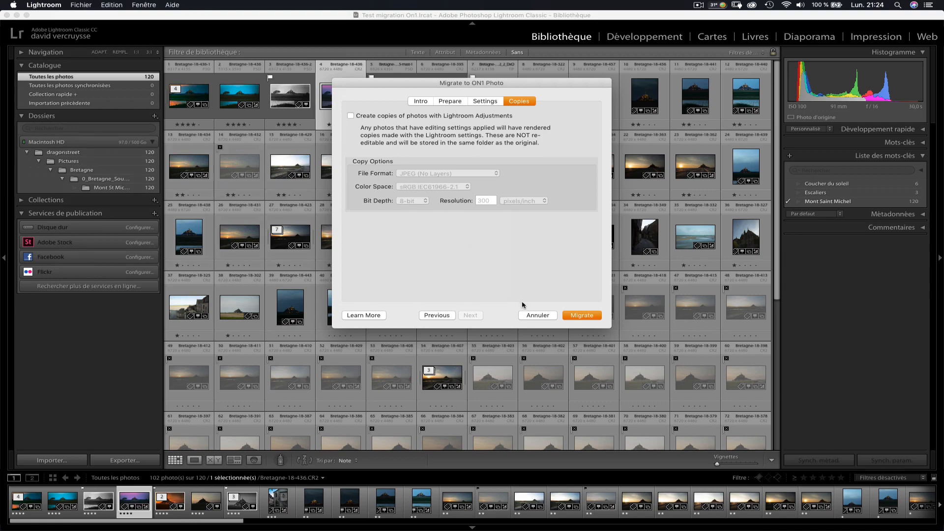
left_click(531, 317)
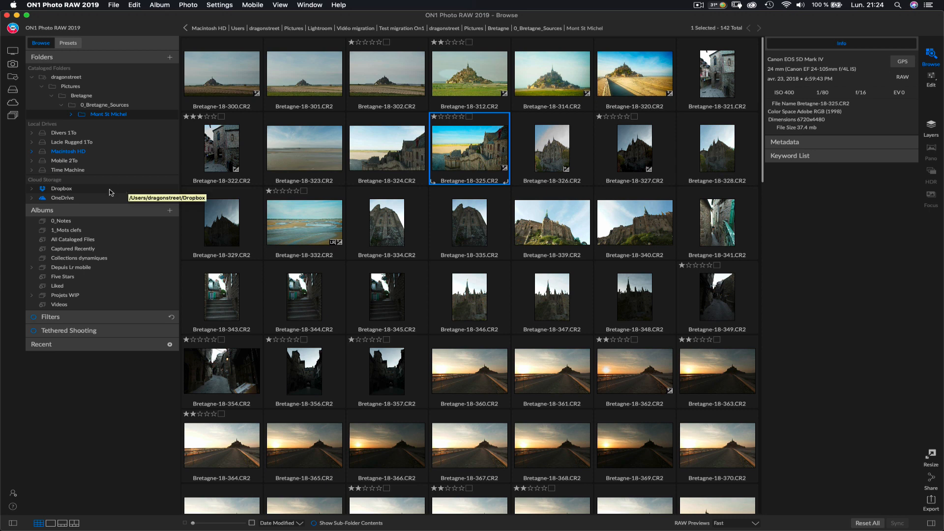
- In ON1 Photo RAW 2019, filter the Mont St Michel folder by the search text "export", examine the exported copies, and turn the filter off
left_click(54, 318)
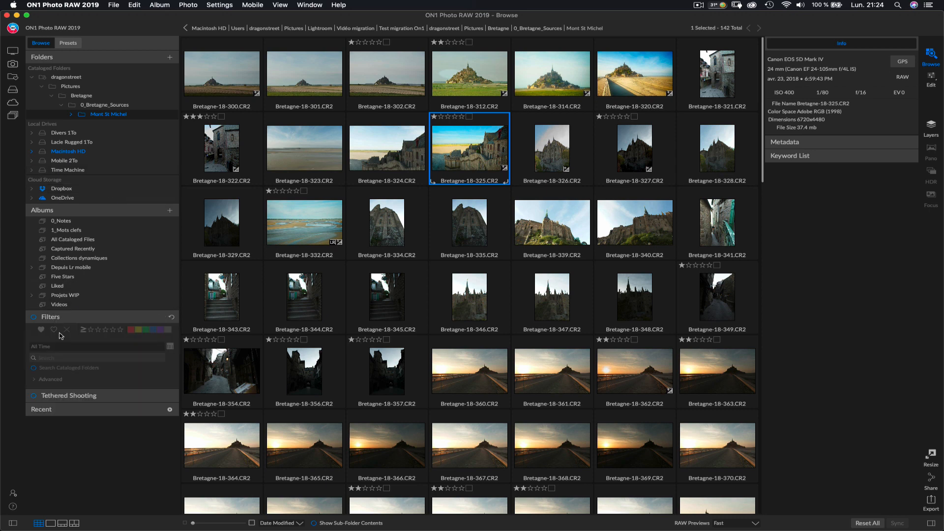
left_click(34, 317)
left_click(50, 358)
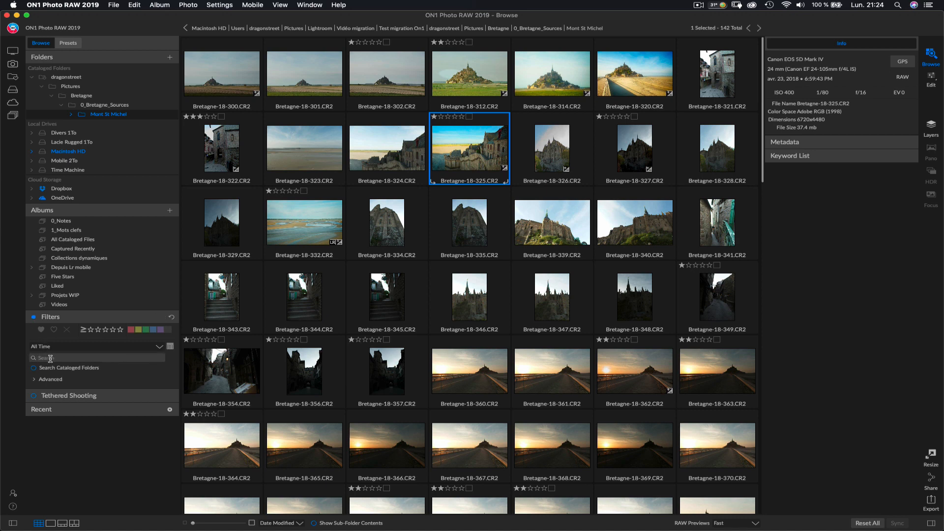
type("z")
type("xport")
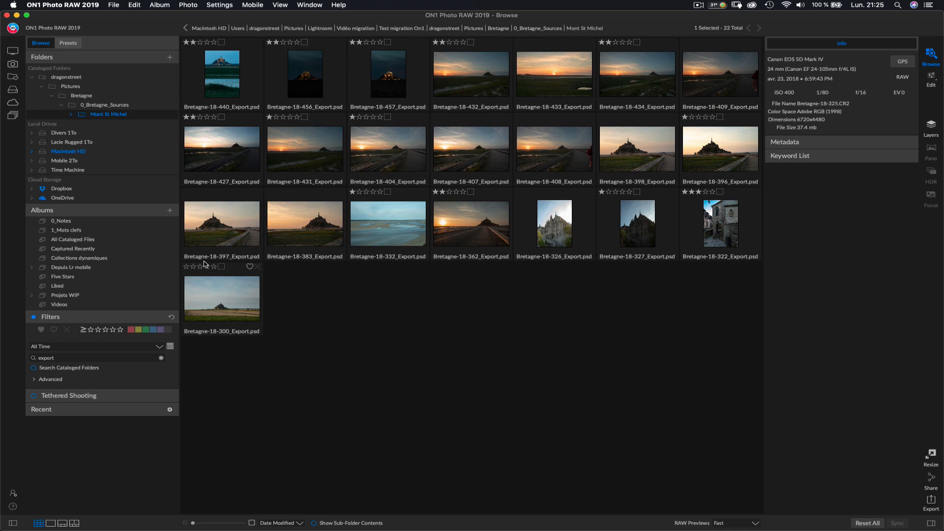
left_click(34, 316)
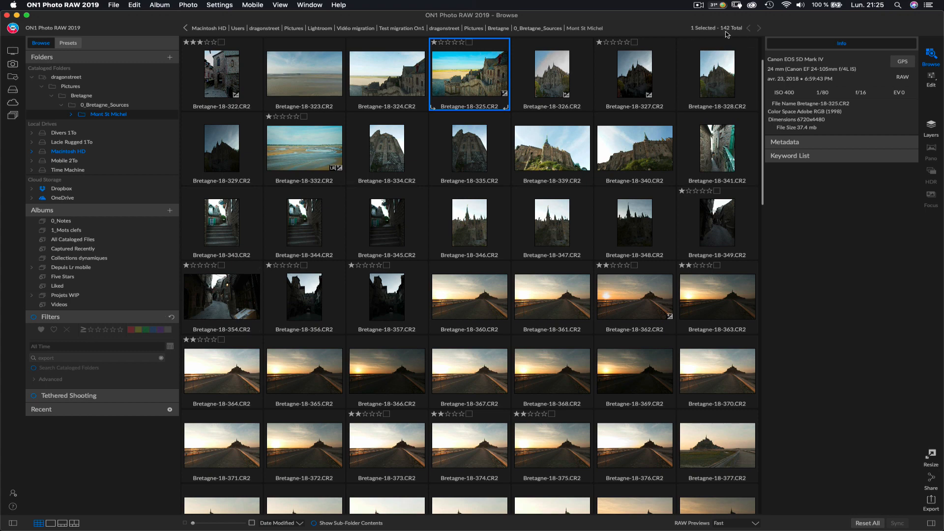
- After a glance at the Lightroom library, sort the ON1 thumbnails by Rating in descending order
key("ctrl+Left")
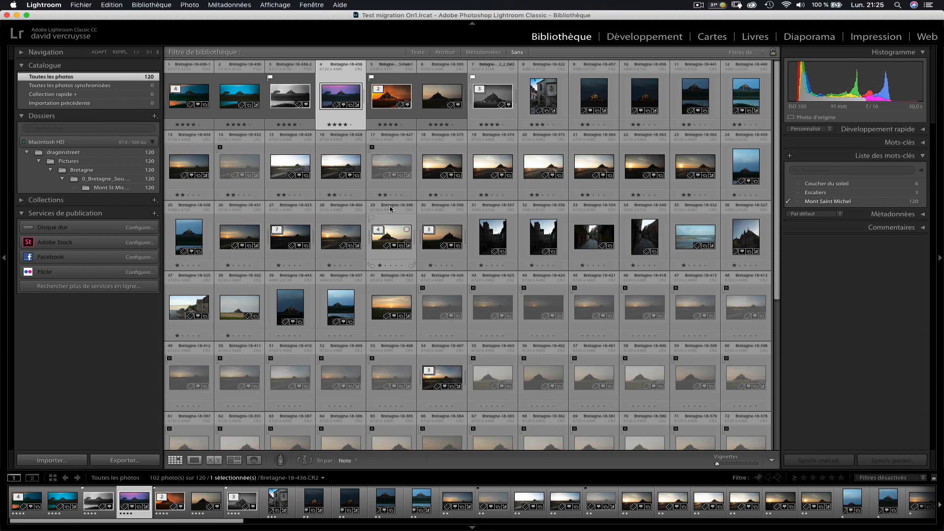
key("ctrl+Right")
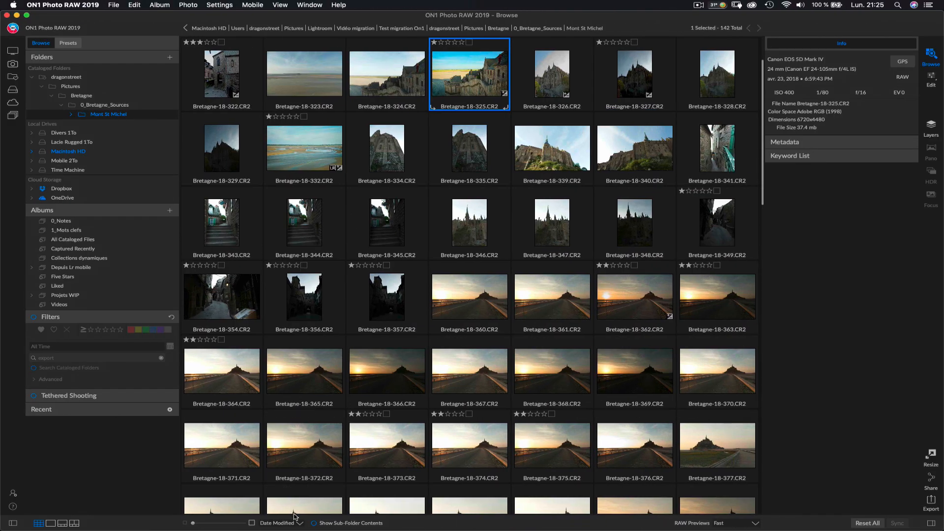
left_click(301, 523)
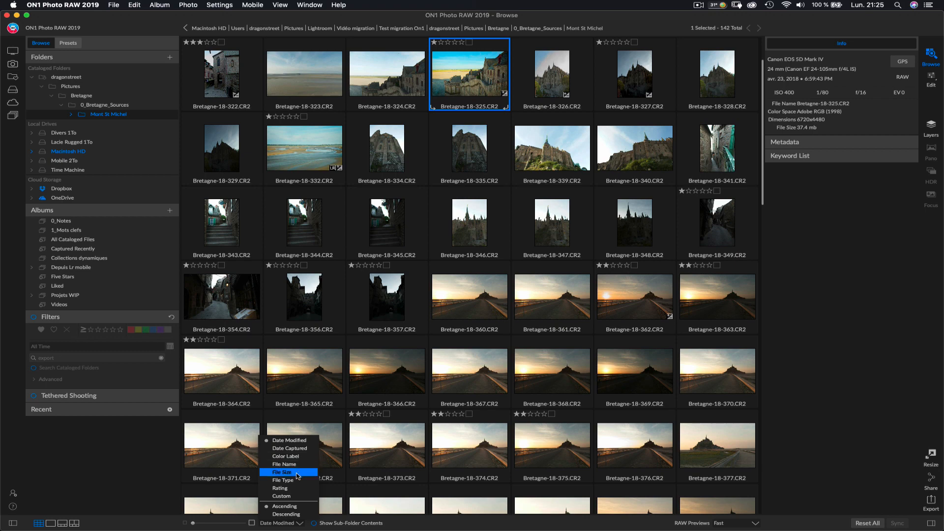
left_click(294, 490)
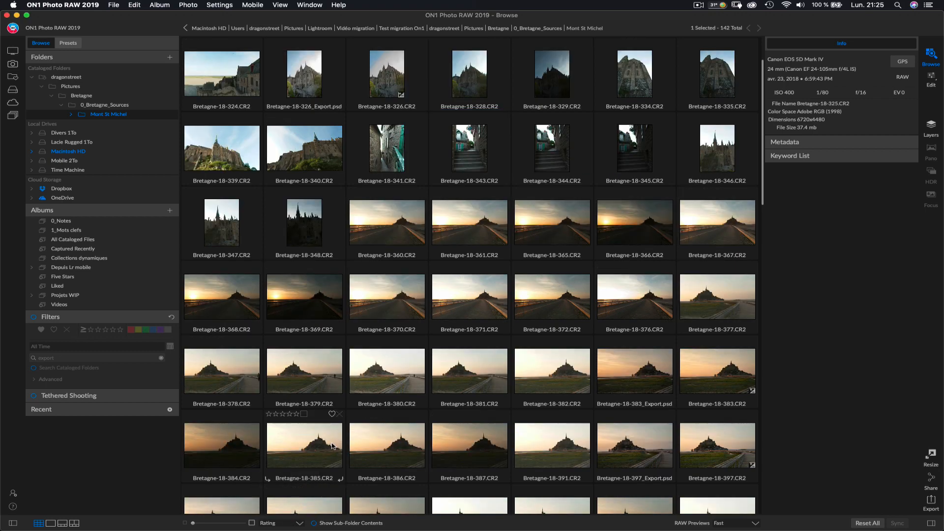
left_click(300, 523)
left_click(300, 514)
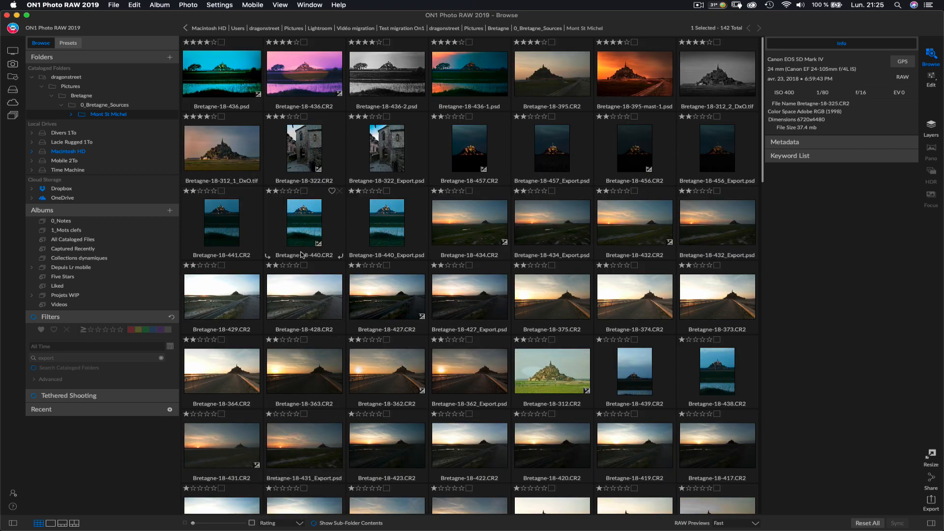
- Set ON1's RAW previews to Accurate, widening its window for access and narrowing it back beside the Lightroom window
key("ctrl+Up")
mouse_move(461, 5)
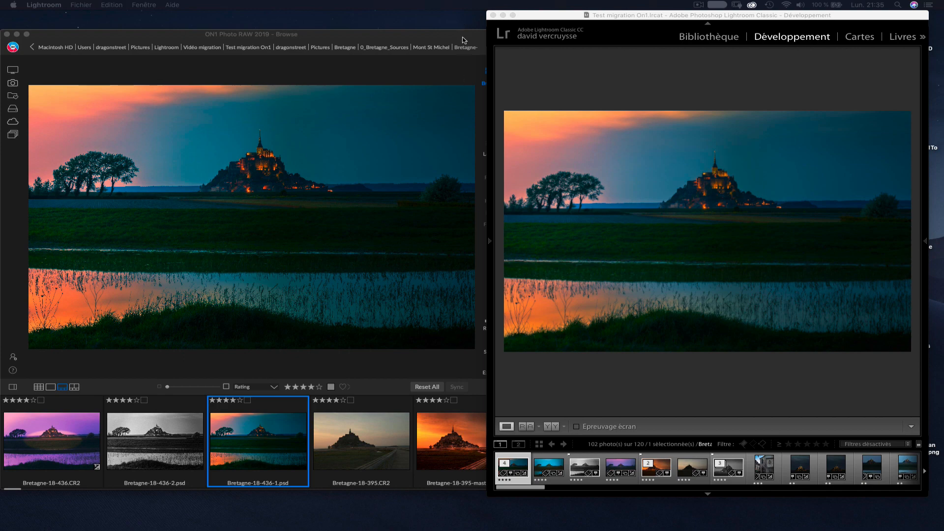
left_click_drag(486, 31, 652, 21)
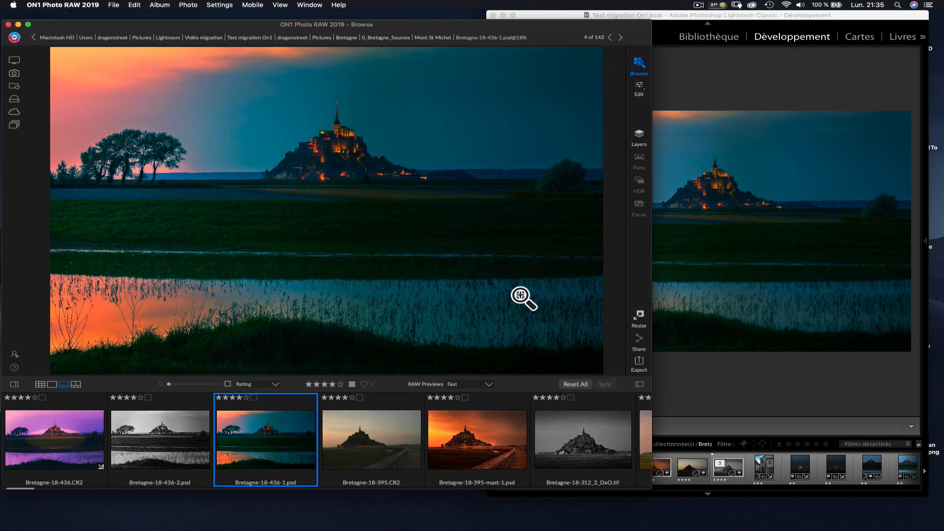
left_click(489, 384)
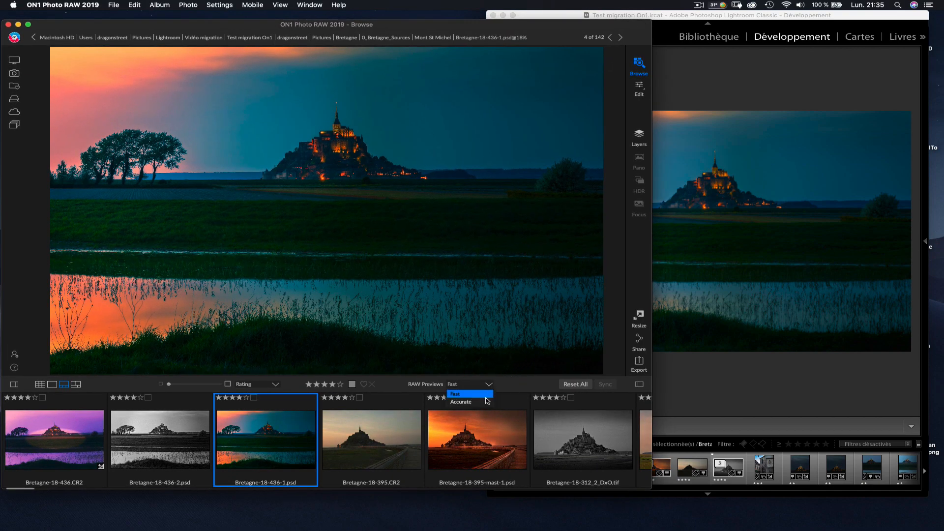
left_click(484, 402)
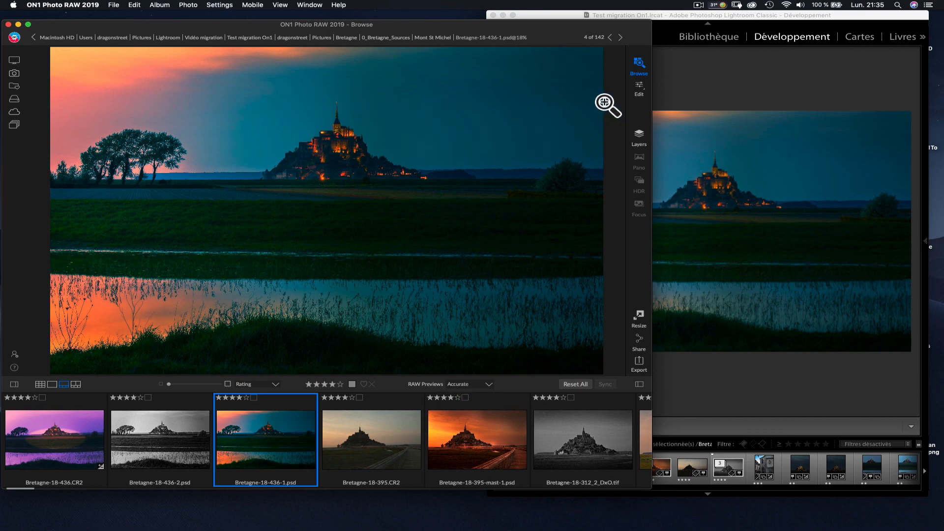
left_click_drag(649, 21, 493, 14)
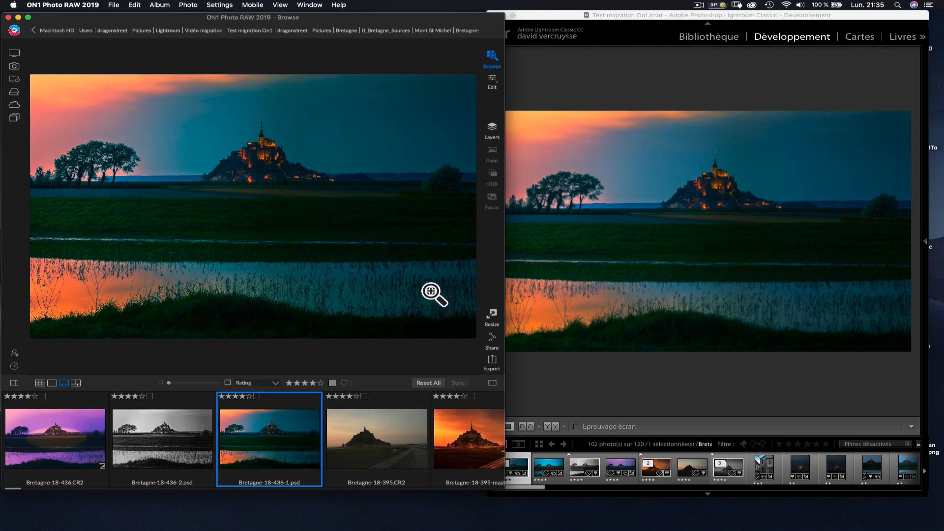
- Compare the black-and-white Bretagne-18-436-2.psd and the purple Bretagne-18-436.CR2 between ON1 and Lightroom
left_click(205, 398)
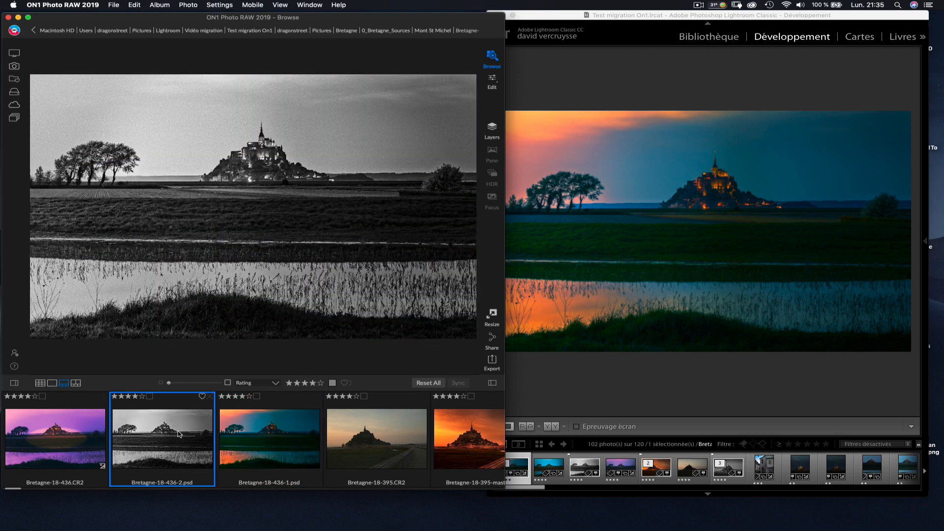
left_click(582, 468)
left_click(511, 471)
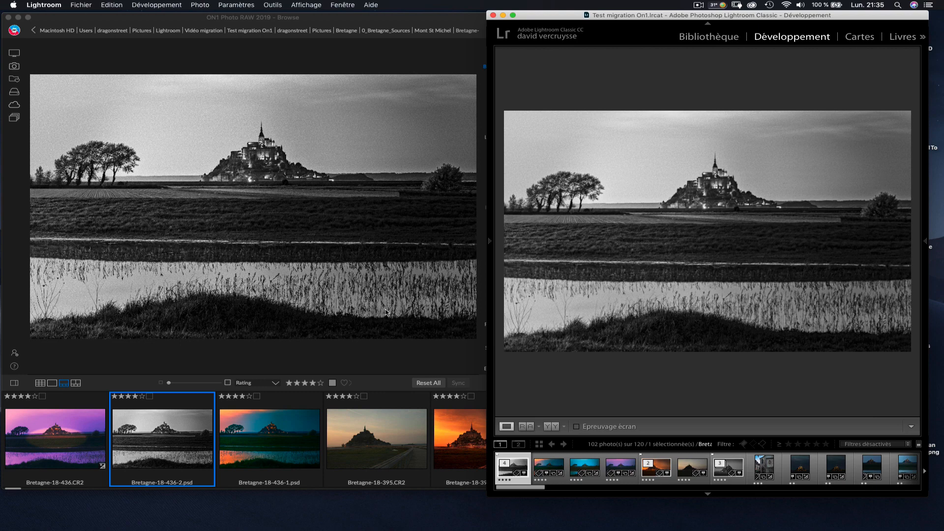
left_click(630, 482)
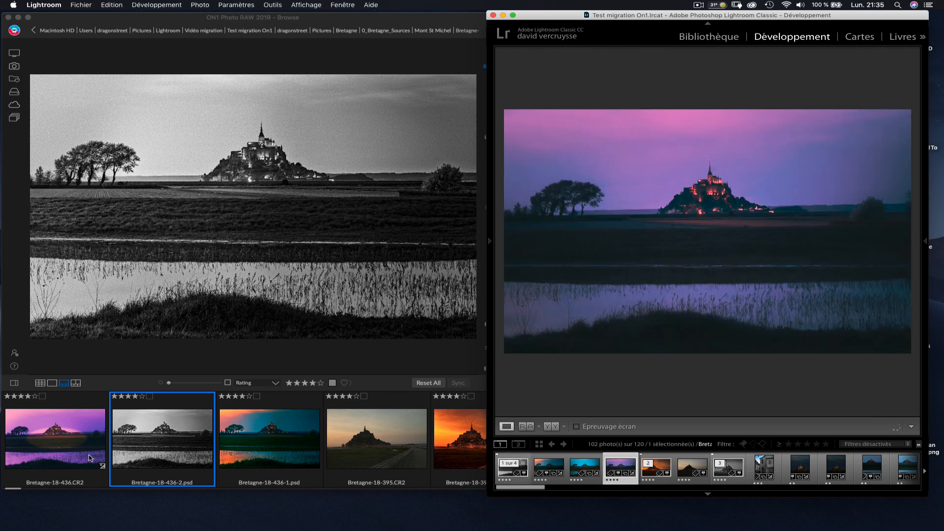
left_click(90, 457)
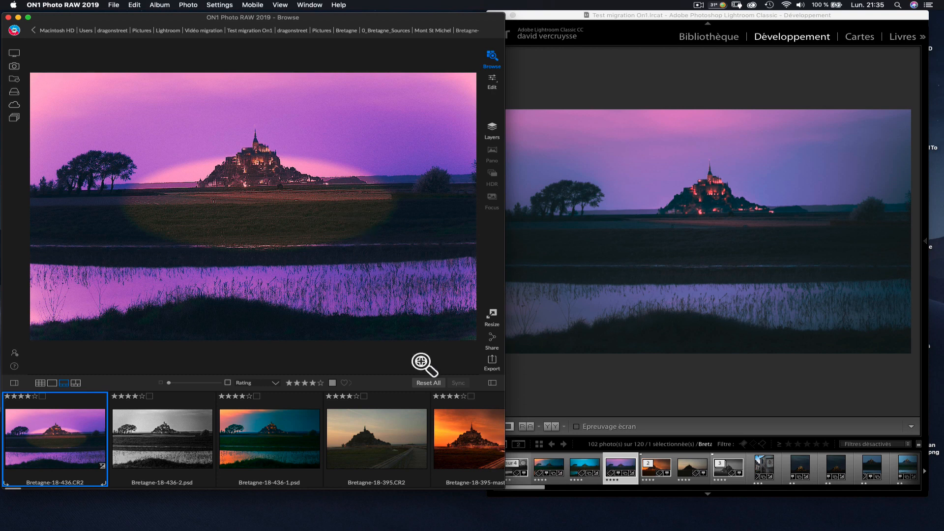
- Compare the rendering of Bretagne-18-322.CR2 in ON1 with the same photo in Lightroom
scroll(471, 446, "right", 10)
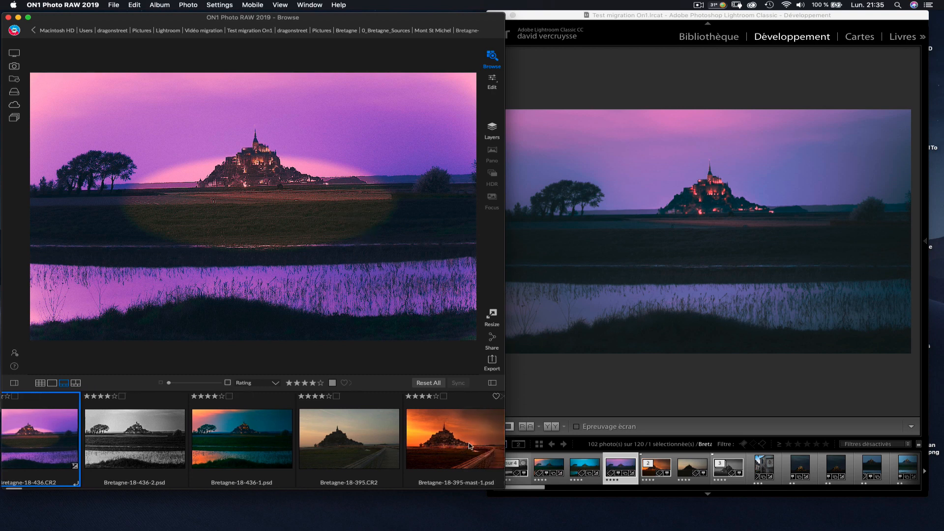
scroll(470, 446, "right", 4)
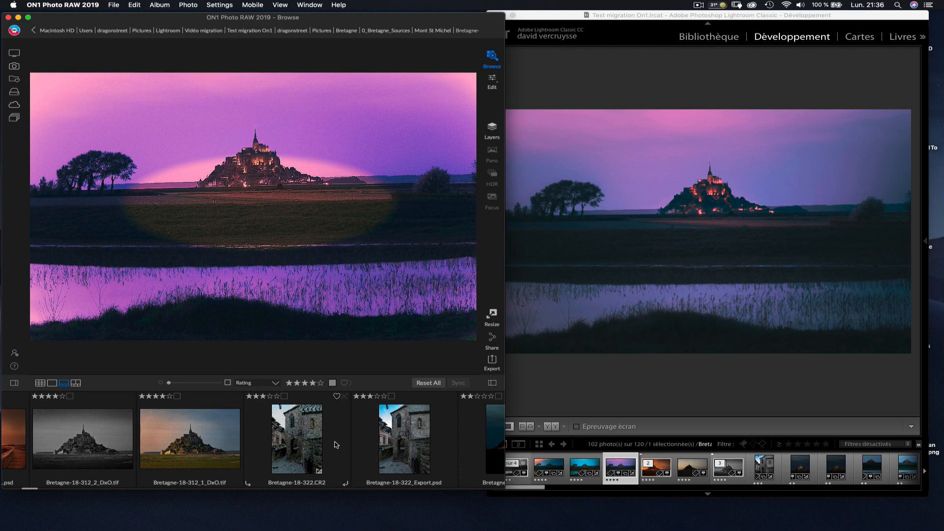
left_click(302, 438)
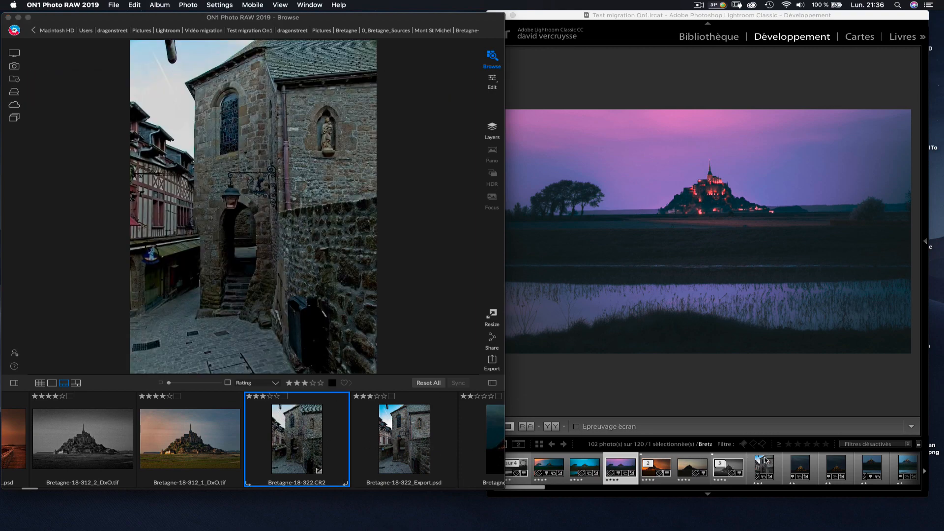
left_click(763, 465)
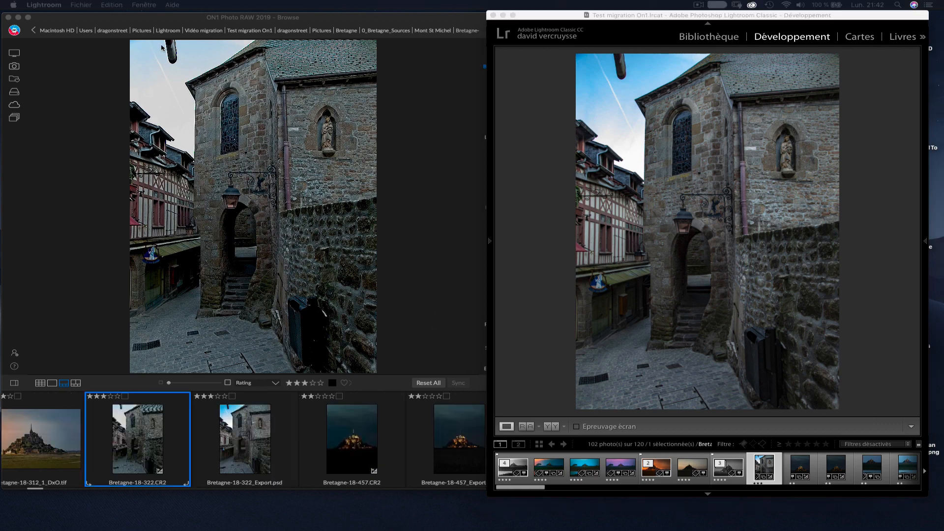
left_click(249, 436)
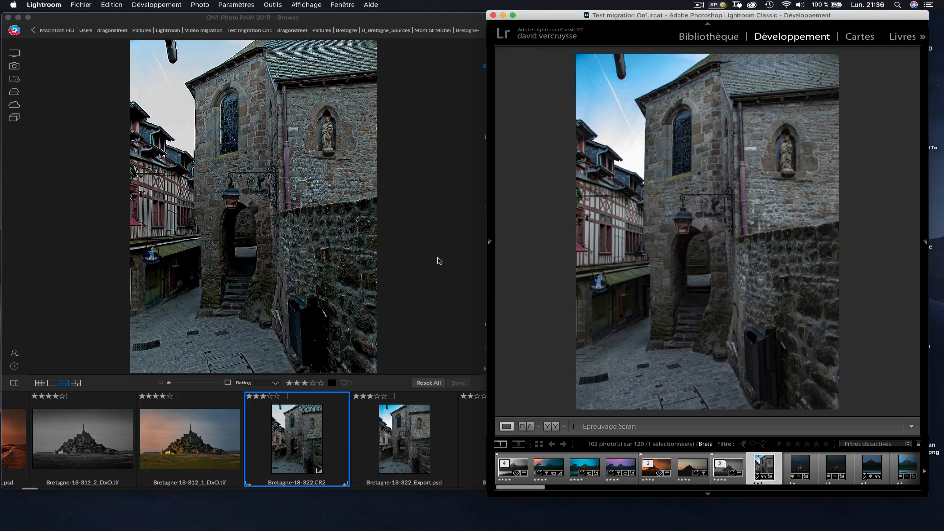
- Preview Bretagne-18-456.CR2 in ON1 and compare the blue-hour Bretagne-18-440.CR2 between ON1 and Lightroom
scroll(447, 416, "right", 5)
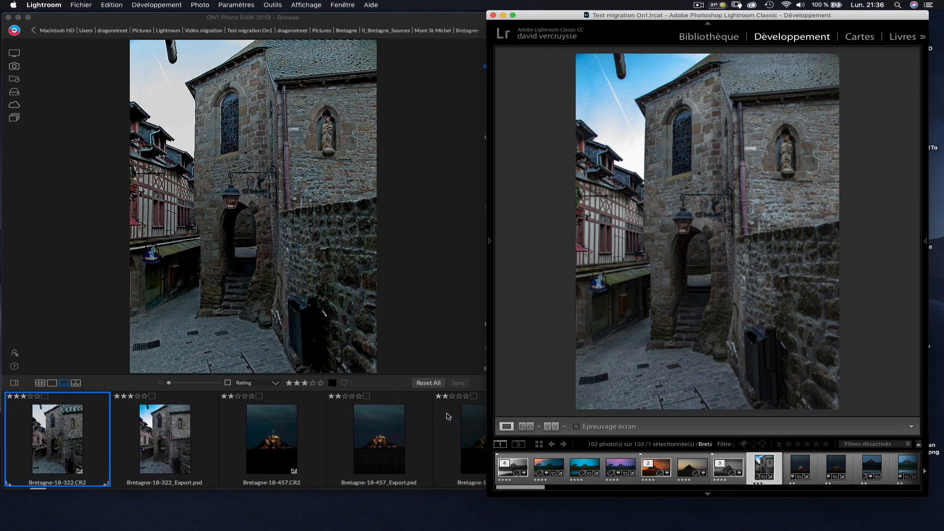
scroll(447, 416, "right", 3)
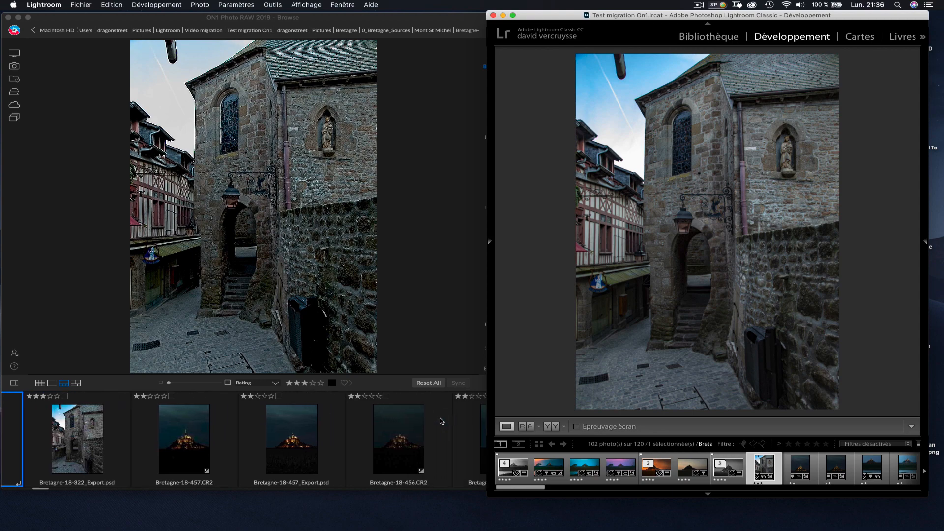
left_click(412, 441)
scroll(344, 443, "right", 10)
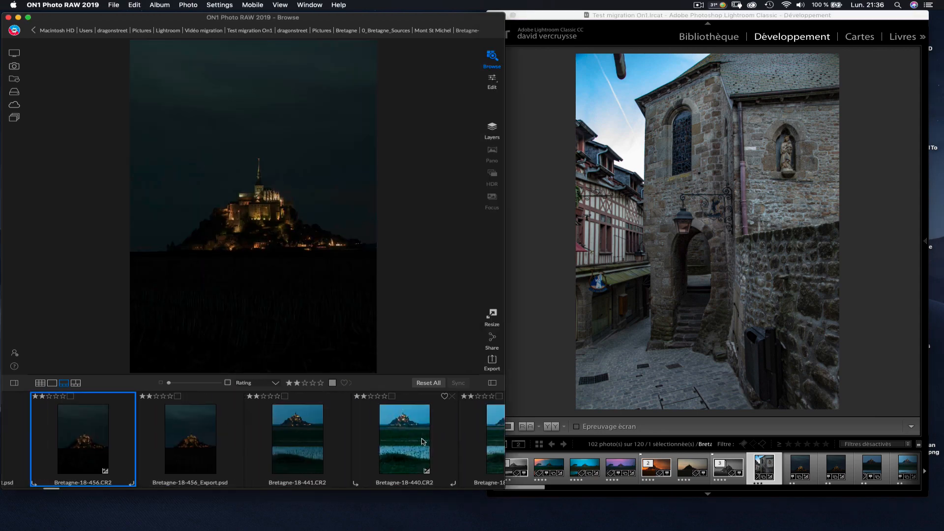
left_click(148, 444)
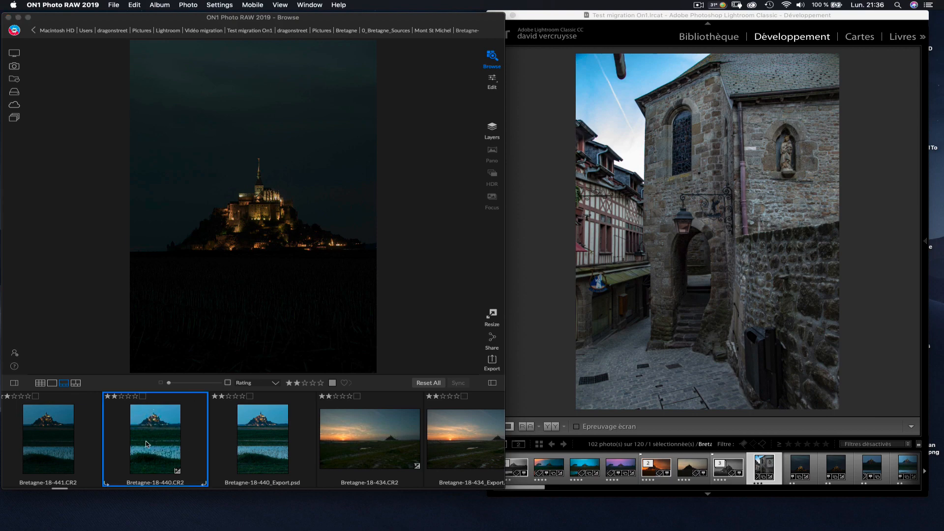
left_click(903, 468)
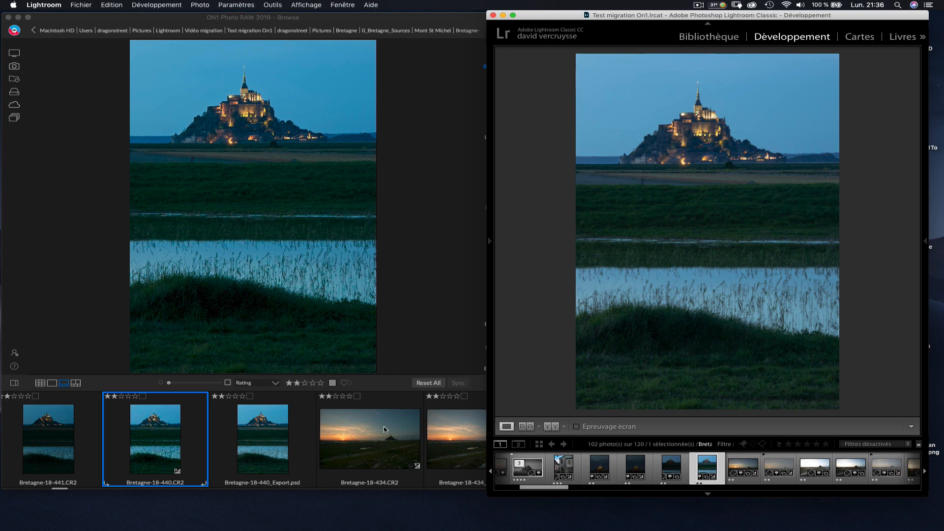
- Compare the rendering of the sunset photo Bretagne-18-434.CR2 in ON1 with the same photo in Lightroom
scroll(385, 429, "right", 5)
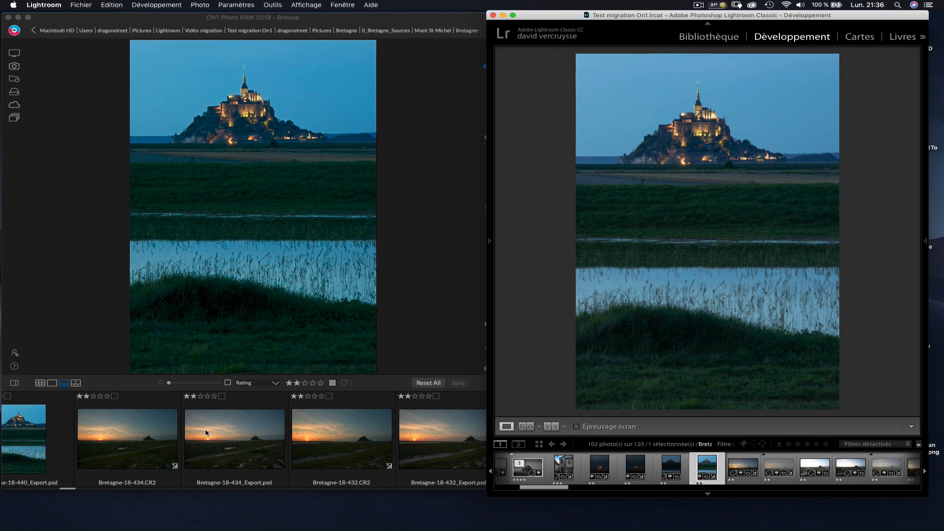
left_click(133, 439)
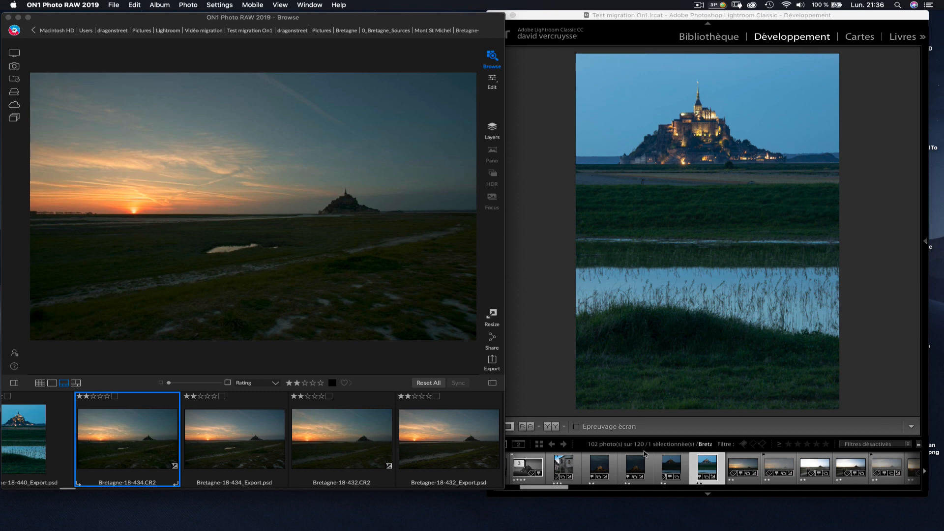
left_click(731, 465)
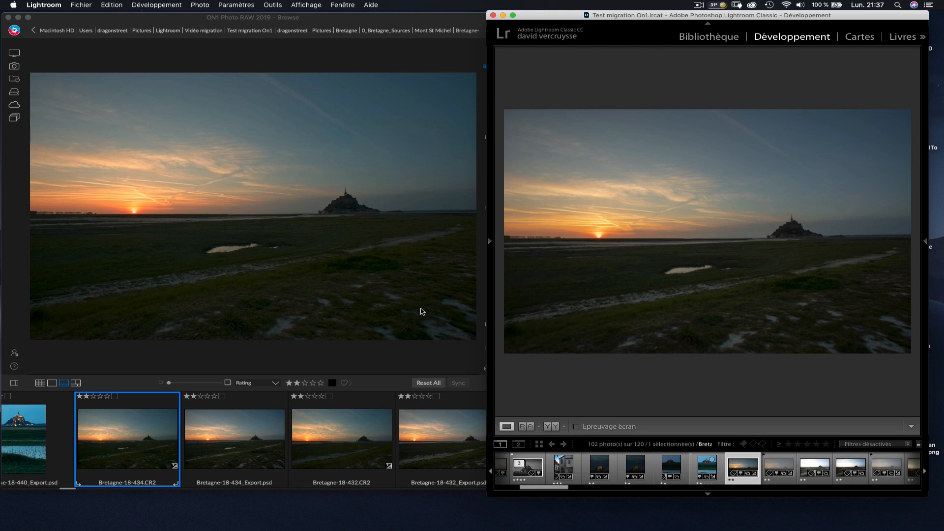
- Preview Bretagne-18-432.CR2 in ON1 and select the exported copy Bretagne-18-434_Export.psd for viewing
scroll(736, 467, "right", 4)
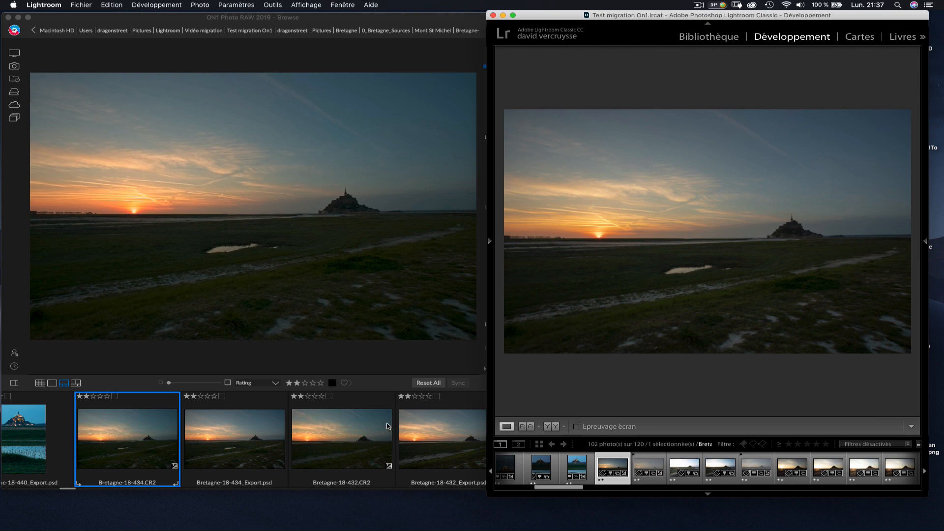
scroll(388, 426, "right", 3)
left_click(242, 449)
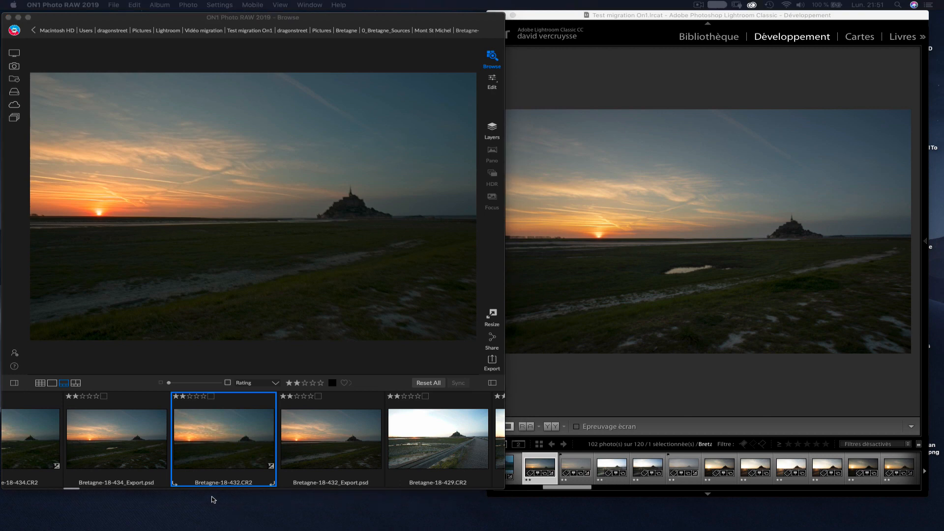
left_click(128, 445)
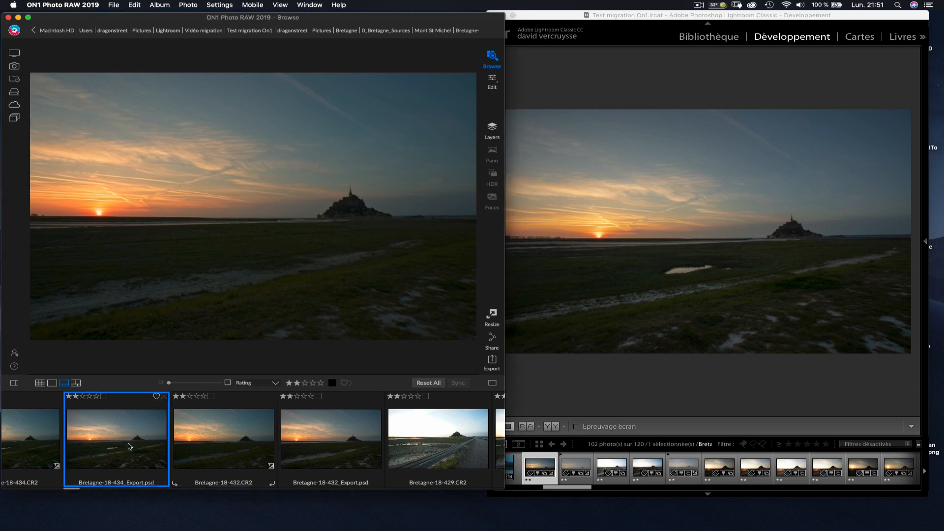